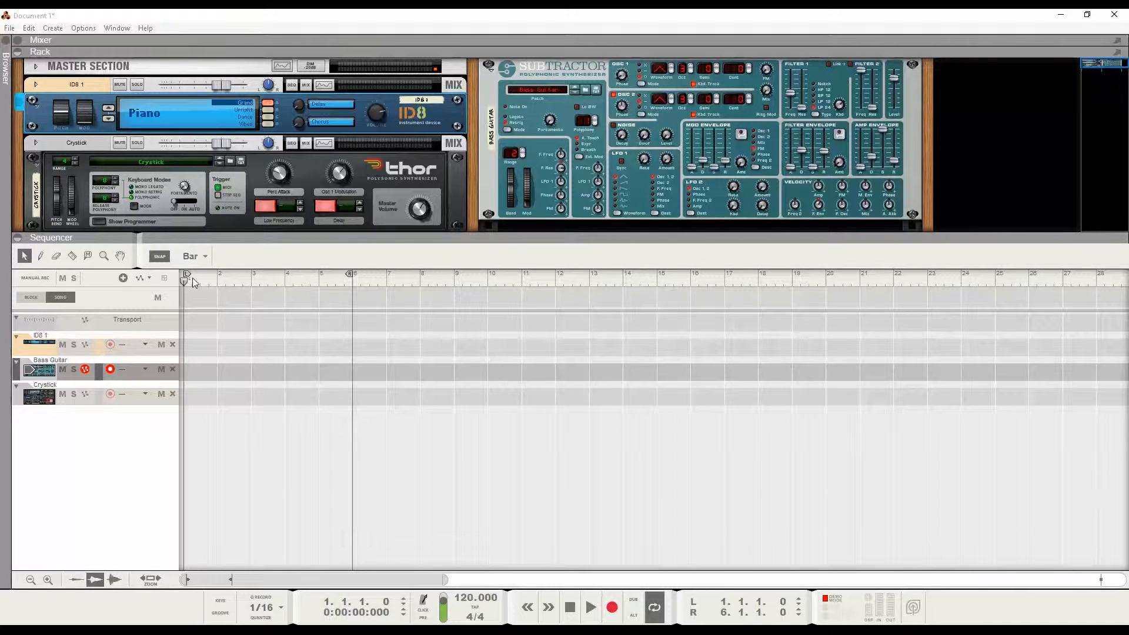
- Move the left loop locator to bar 2, and create and open a one-bar clip at bar 1 on the ID8 1 track
{"action": "left_click", "coordinate": [224, 284], "text": "ctrl"}
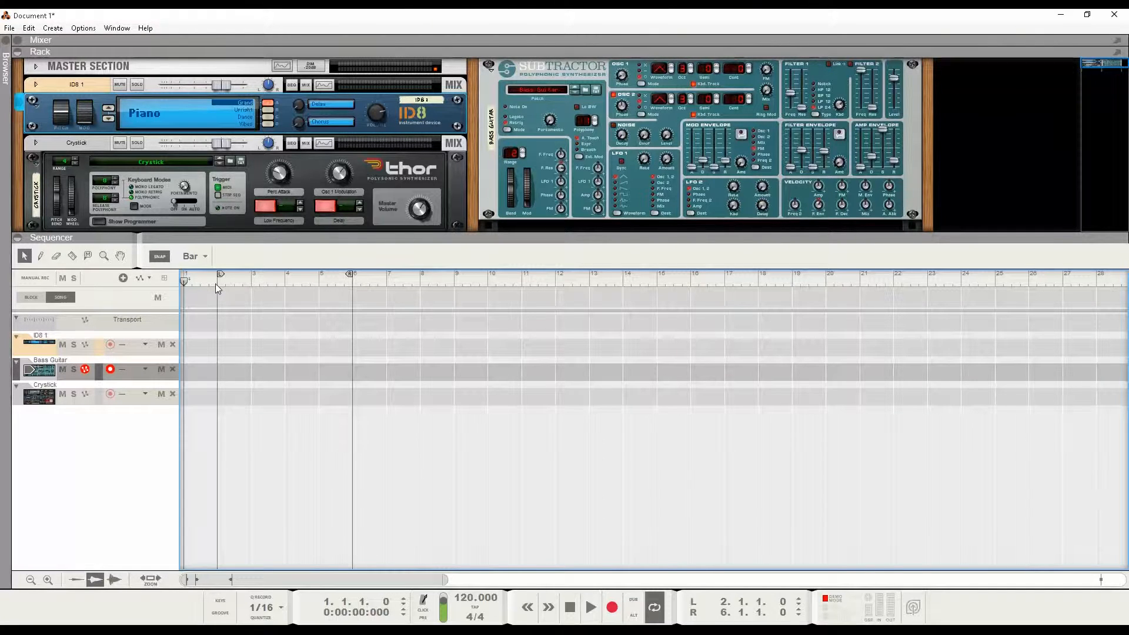
{"action": "left_click", "coordinate": [51, 340]}
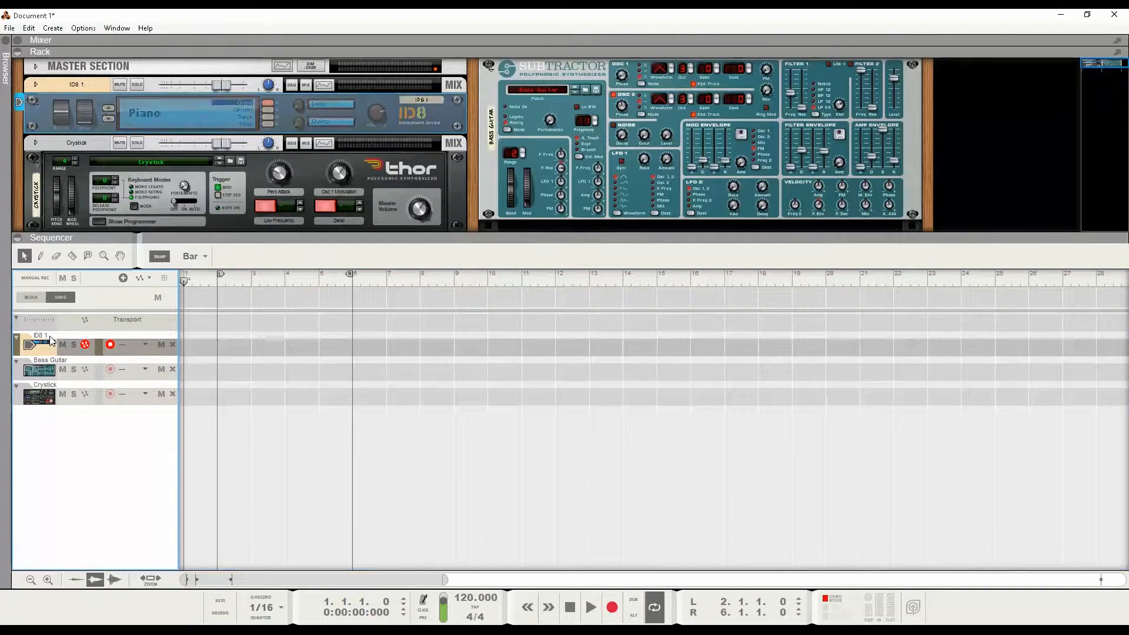
{"action": "double_click", "coordinate": [195, 344]}
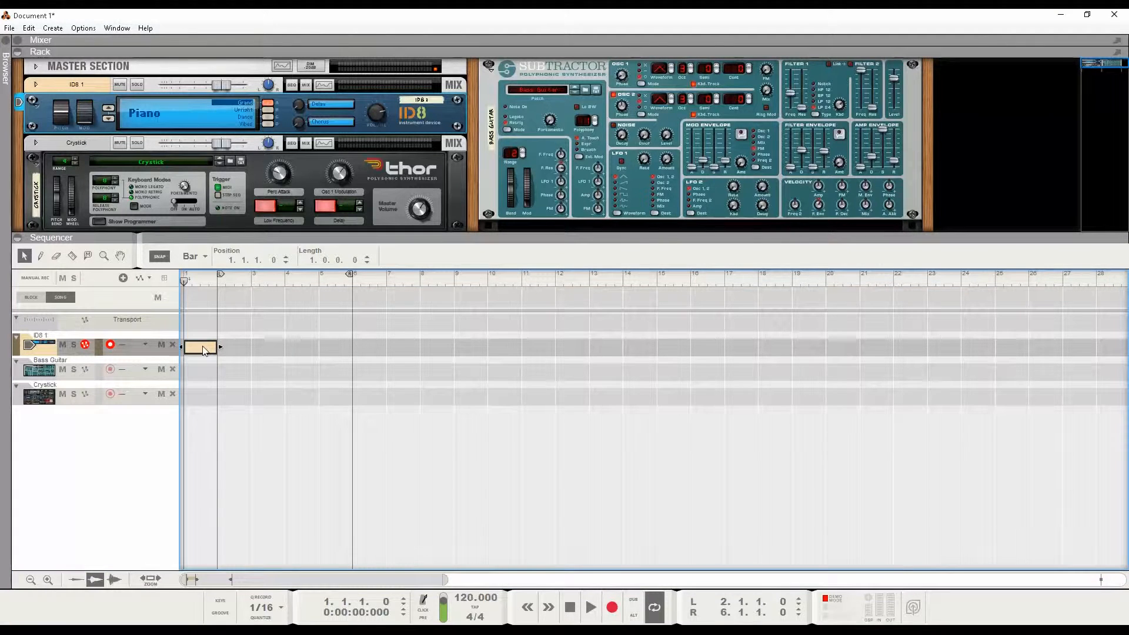
{"action": "double_click", "coordinate": [202, 344]}
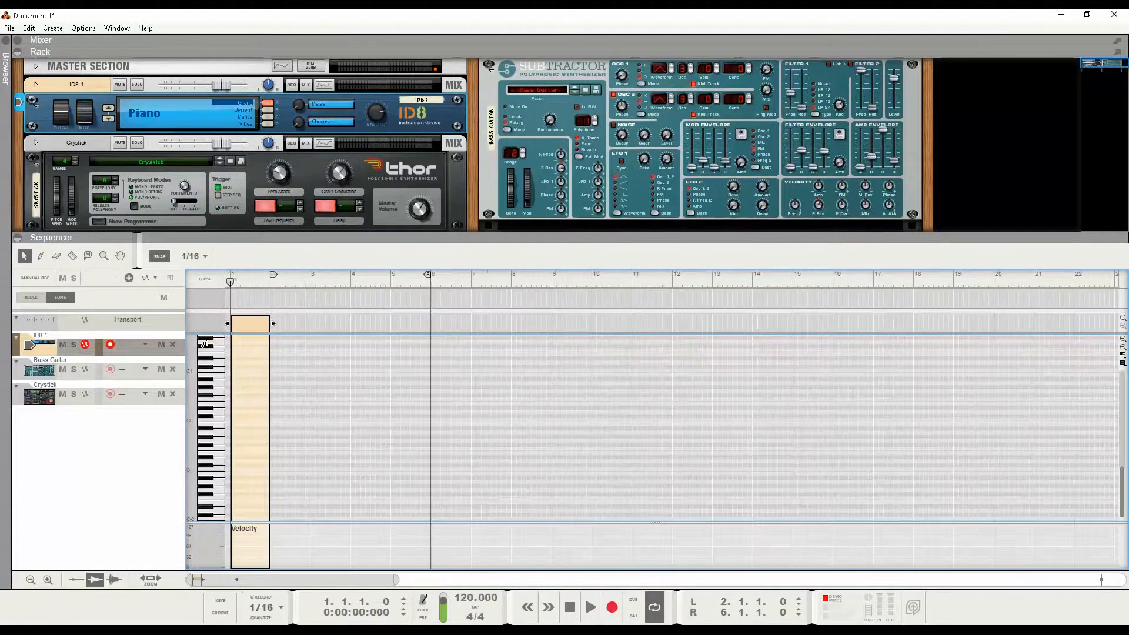
{"action": "left_click", "coordinate": [151, 581]}
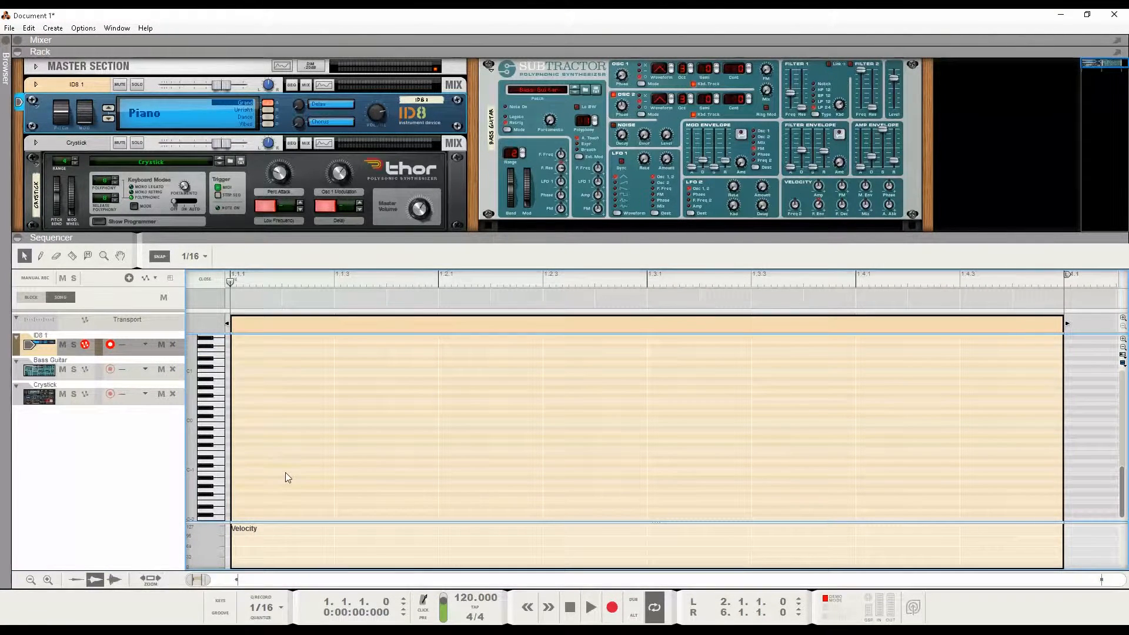
- Enter seven stacked notes at the clip's start, forming the C minor scale from C0 to A#0
{"action": "left_click", "coordinate": [241, 420]}
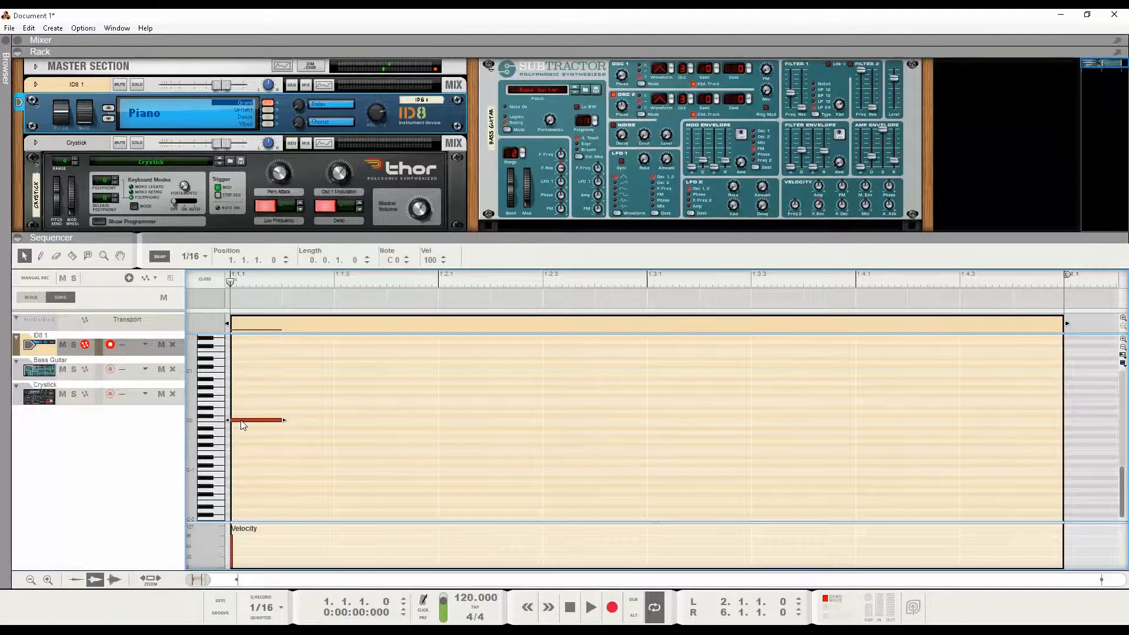
{"action": "double_click", "coordinate": [242, 412]}
{"action": "double_click", "coordinate": [245, 406]}
{"action": "double_click", "coordinate": [249, 399]}
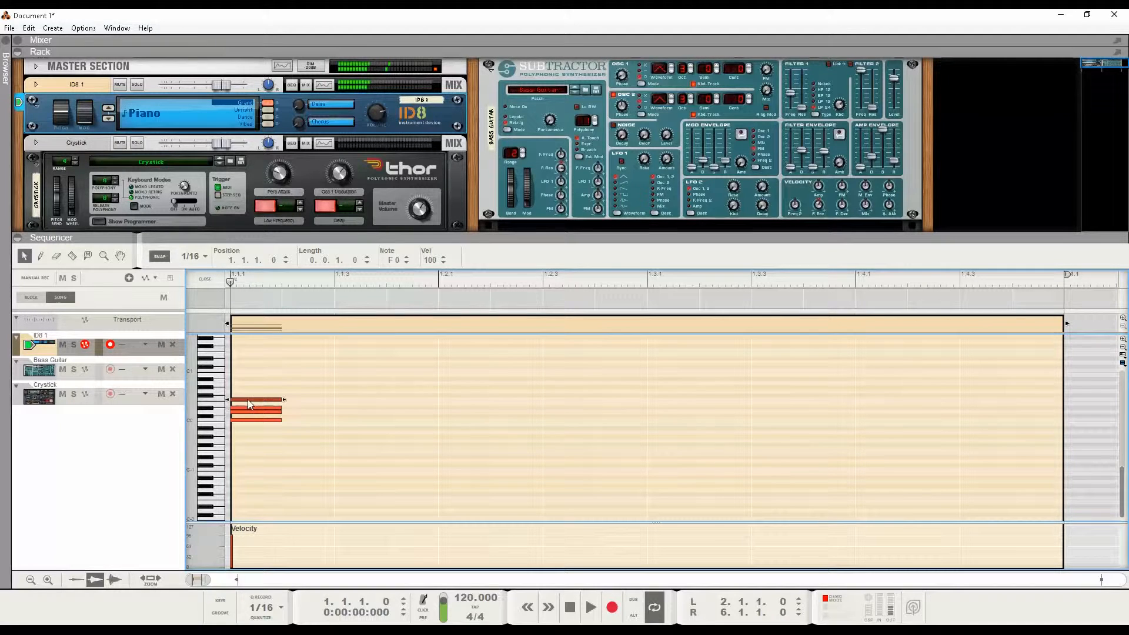
{"action": "double_click", "coordinate": [250, 391]}
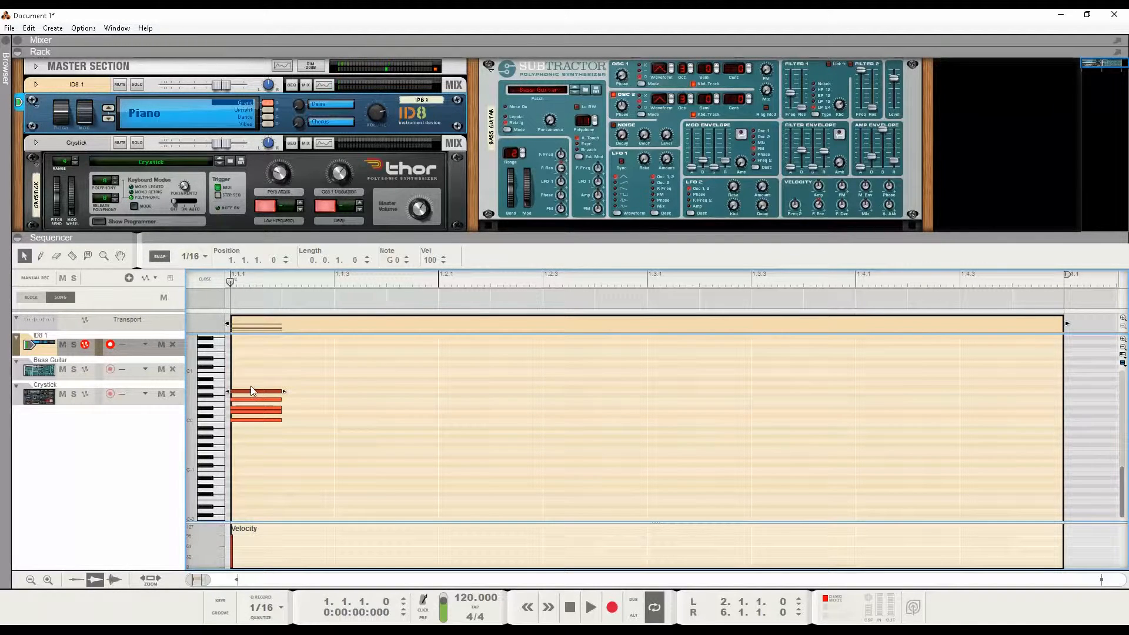
{"action": "double_click", "coordinate": [250, 386]}
{"action": "double_click", "coordinate": [250, 378]}
- Select the seven scale notes and duplicate them upward one octave at a time, through the octave starting on C4
{"action": "left_click_drag", "start_coordinate": [243, 363], "coordinate": [277, 439]}
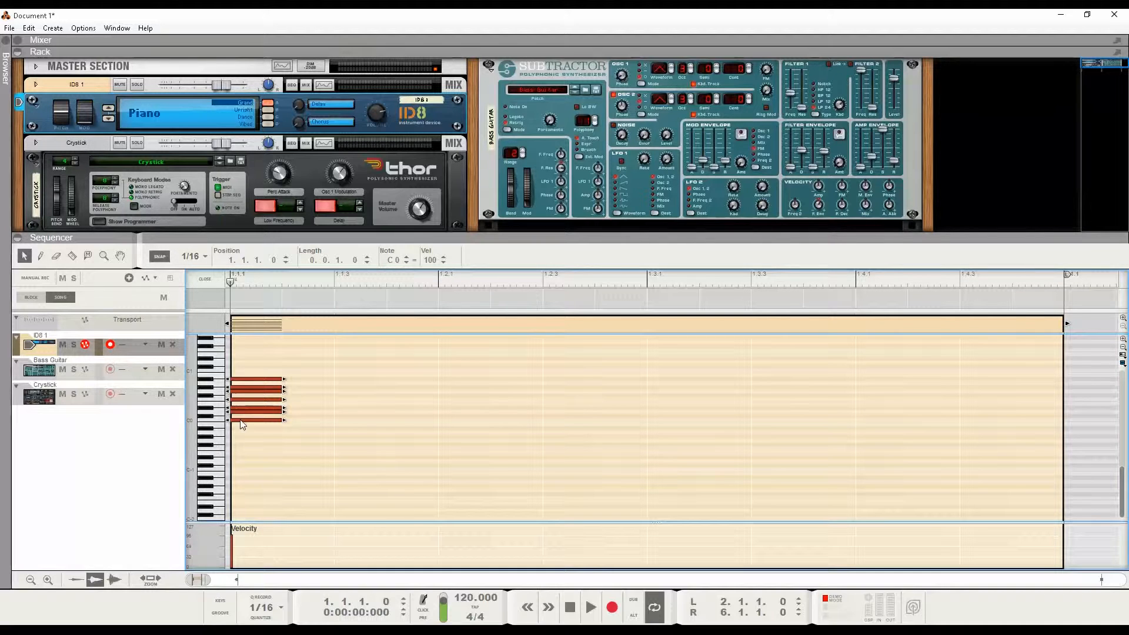
{"action": "left_click_drag", "start_coordinate": [241, 424], "coordinate": [246, 374]}
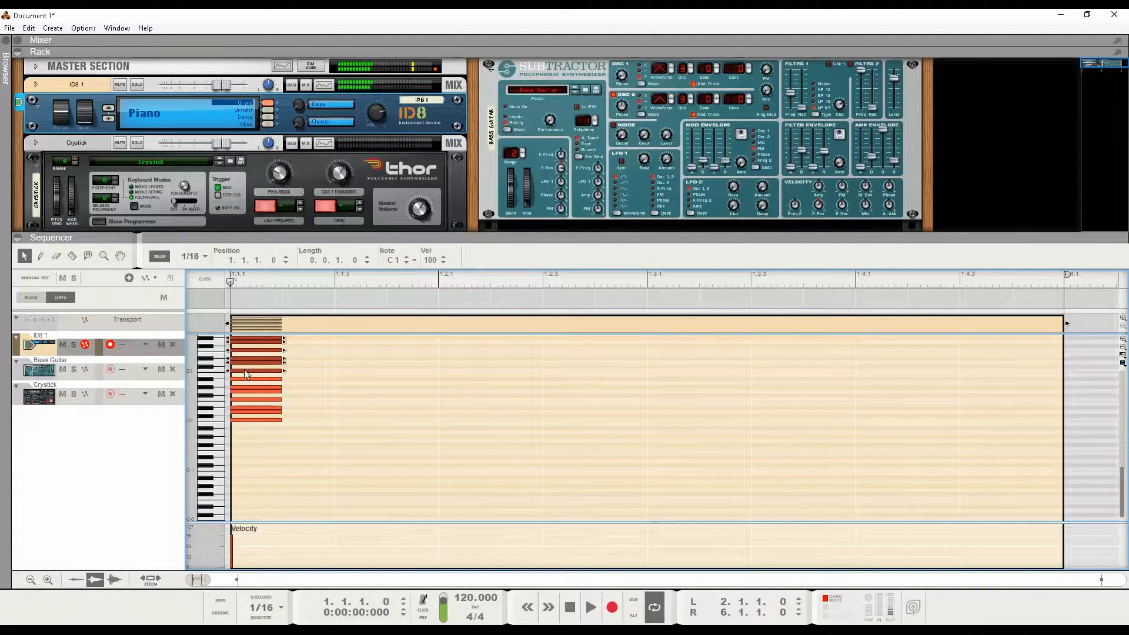
{"action": "scroll", "coordinate": [240, 376], "scroll_direction": "up", "scroll_amount": 5}
{"action": "left_click_drag", "start_coordinate": [242, 470], "coordinate": [255, 406]}
{"action": "scroll", "coordinate": [285, 402], "scroll_direction": "down", "scroll_amount": 4}
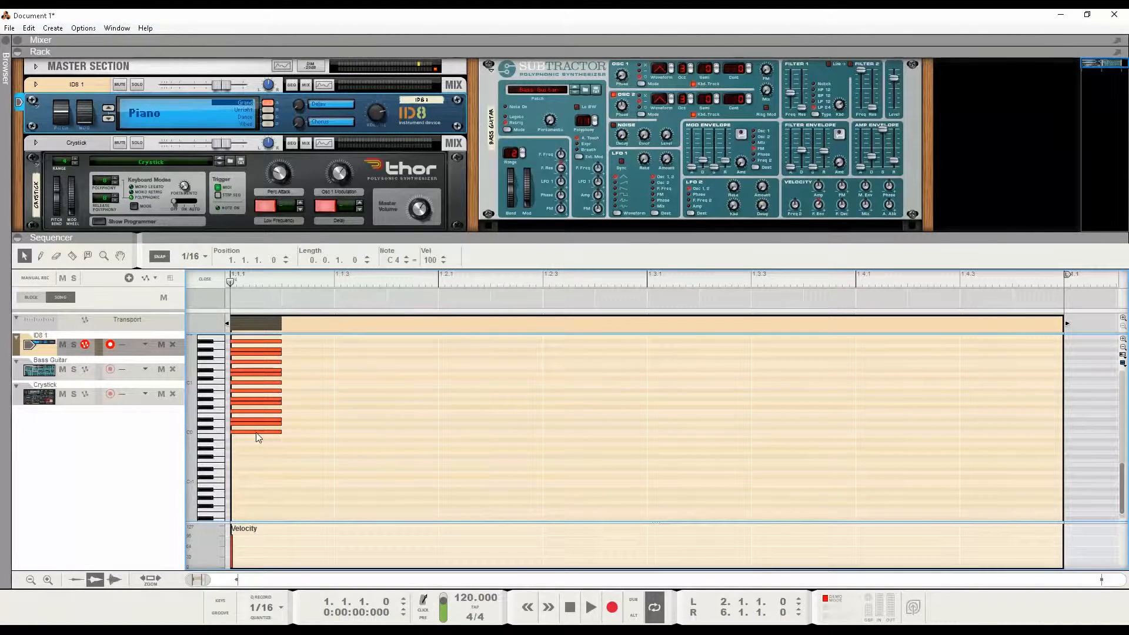
- Duplicate the topmost octave of scale notes one octave higher to start on C5, and review the full stack
{"action": "left_click", "coordinate": [220, 484]}
{"action": "left_click_drag", "start_coordinate": [220, 479], "coordinate": [224, 410]}
{"action": "scroll", "coordinate": [226, 415], "scroll_direction": "up", "scroll_amount": 5}
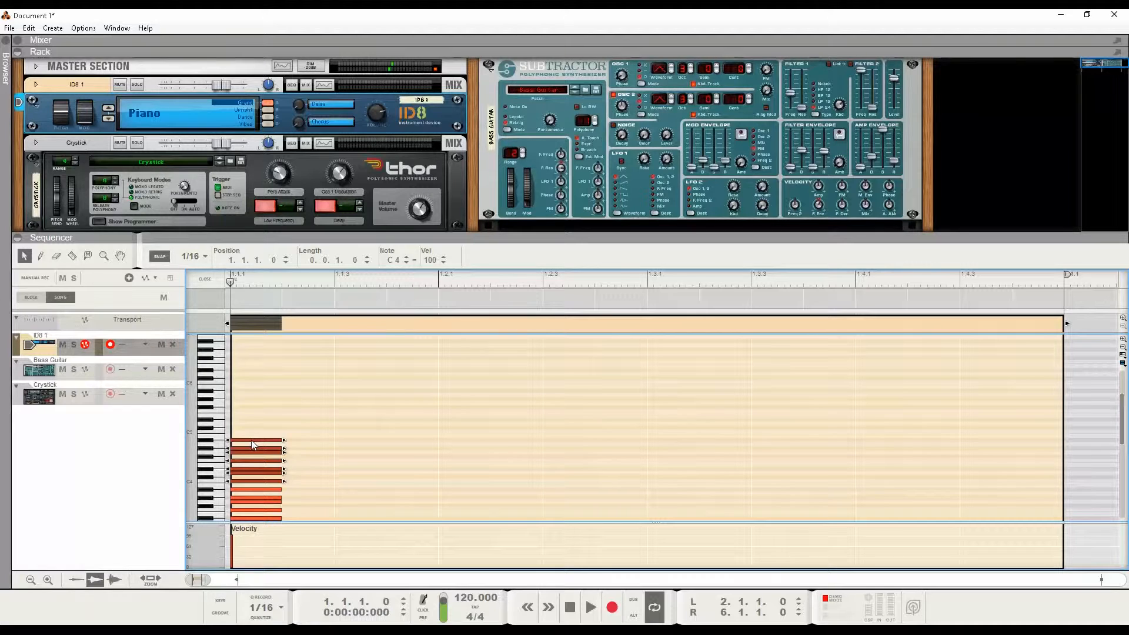
{"action": "left_click_drag", "start_coordinate": [252, 439], "coordinate": [253, 391]}
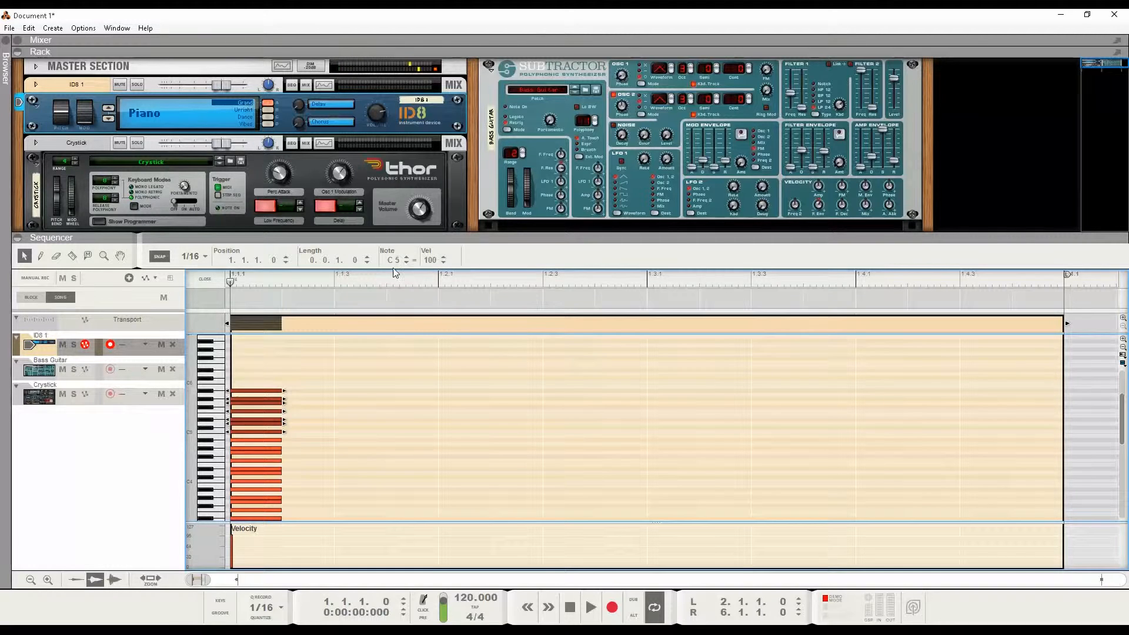
{"action": "scroll", "coordinate": [298, 412], "scroll_direction": "down", "scroll_amount": 5}
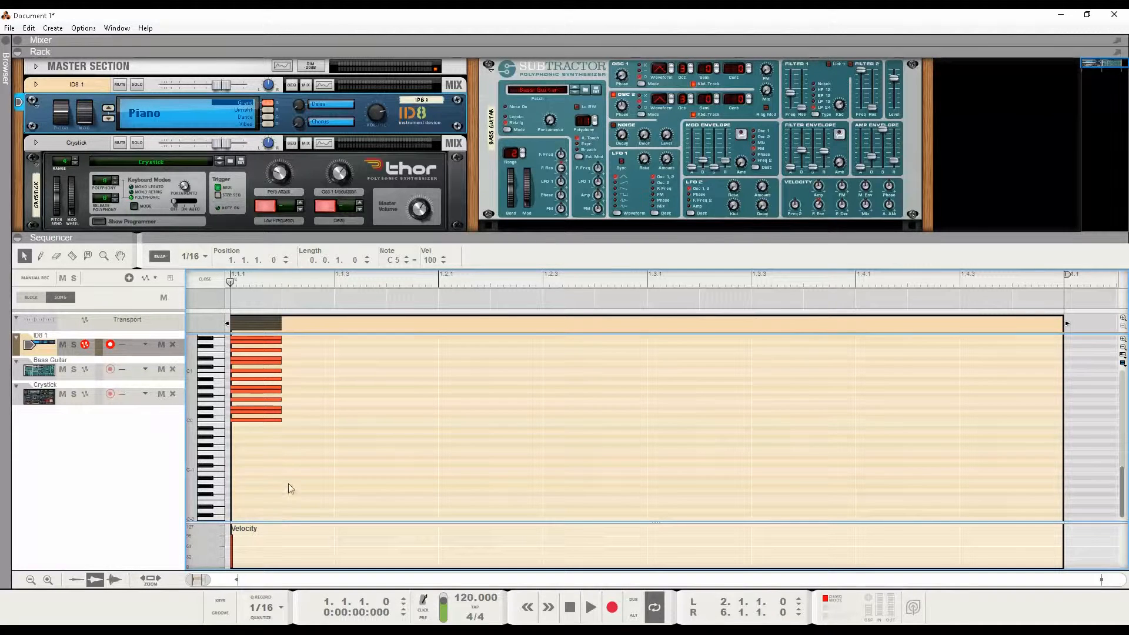
{"action": "scroll", "coordinate": [288, 482], "scroll_direction": "up", "scroll_amount": 8}
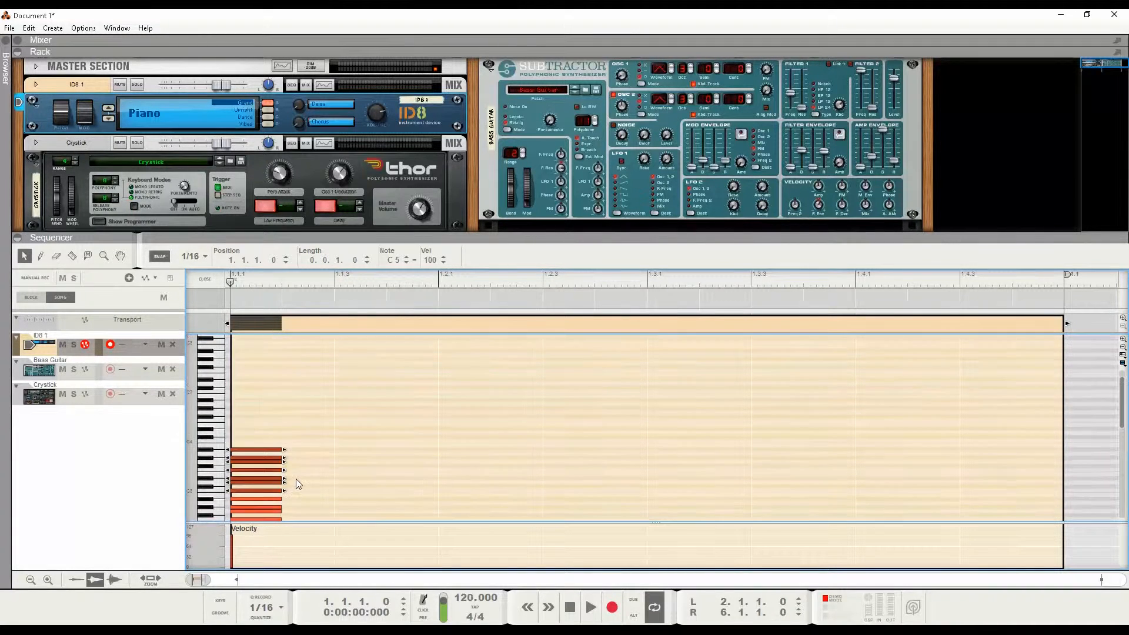
{"action": "scroll", "coordinate": [295, 478], "scroll_direction": "down", "scroll_amount": 10}
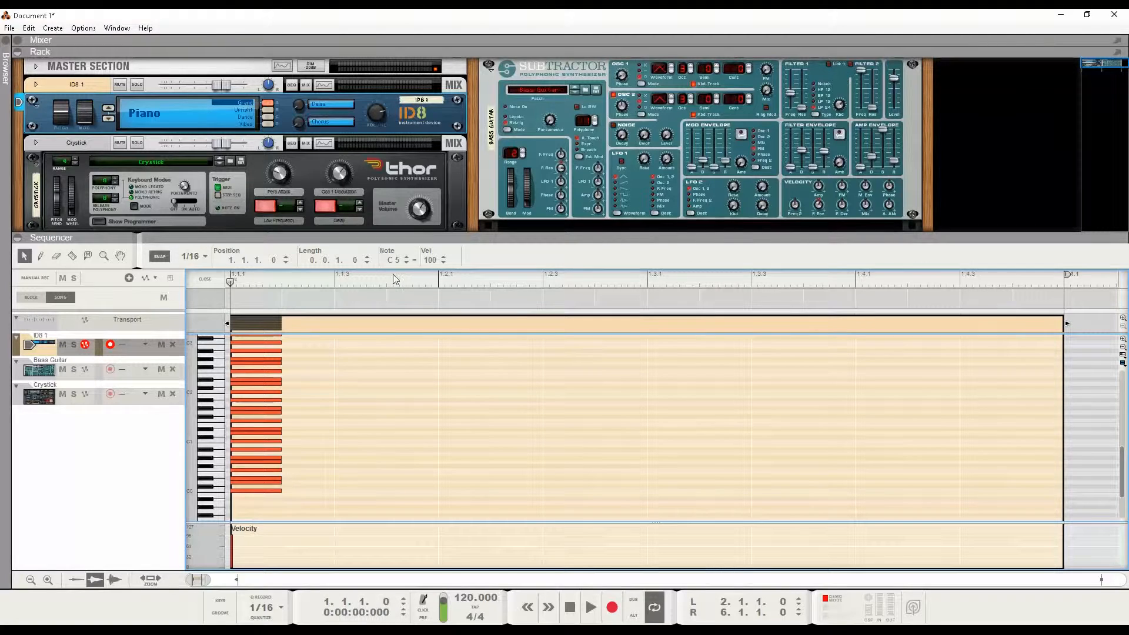
- Select all scale notes and transpose them down two semitones so the lowest note is A#-1
{"action": "left_click", "coordinate": [262, 490]}
{"action": "left_click", "coordinate": [263, 490]}
{"action": "scroll", "coordinate": [311, 396], "scroll_direction": "up", "scroll_amount": 3}
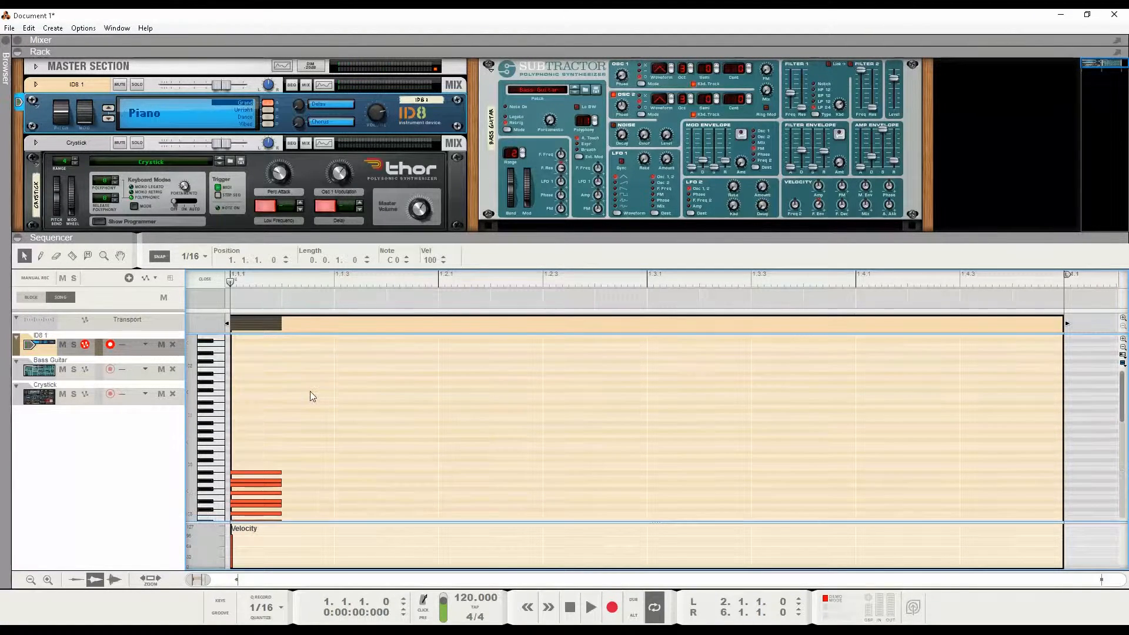
{"action": "left_click_drag", "start_coordinate": [258, 442], "coordinate": [379, 544]}
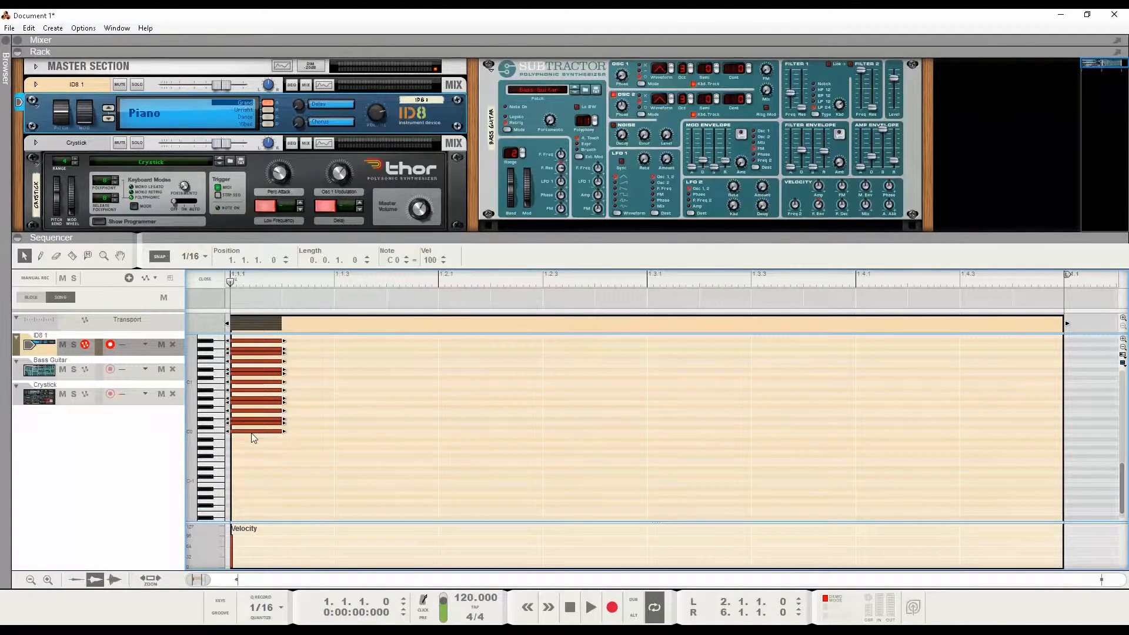
{"action": "left_click_drag", "start_coordinate": [252, 438], "coordinate": [257, 441]}
{"action": "left_click", "coordinate": [313, 474]}
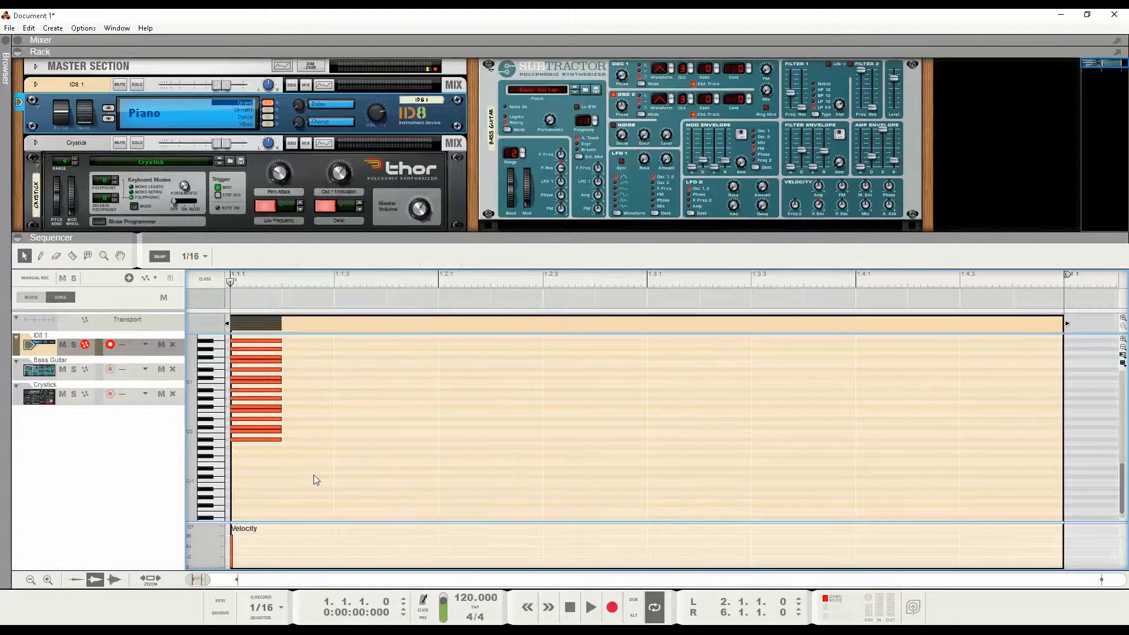
{"action": "left_click", "coordinate": [241, 440]}
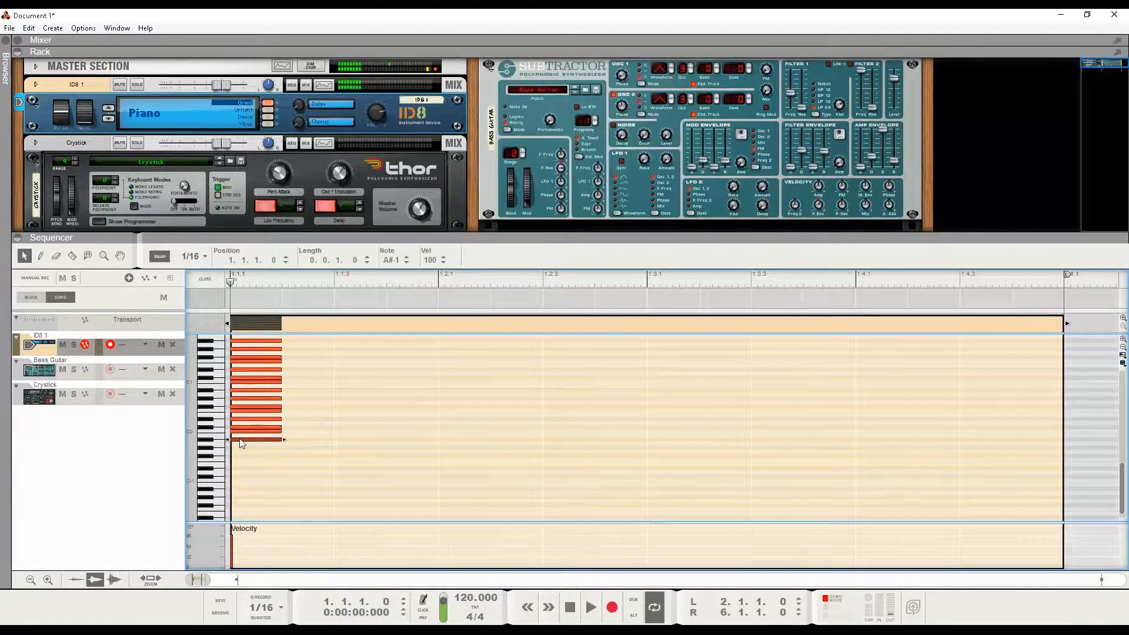
- Lengthen all the stacked scale notes to fill the whole bar of the clip
{"action": "scroll", "coordinate": [241, 443], "scroll_direction": "up", "scroll_amount": 5}
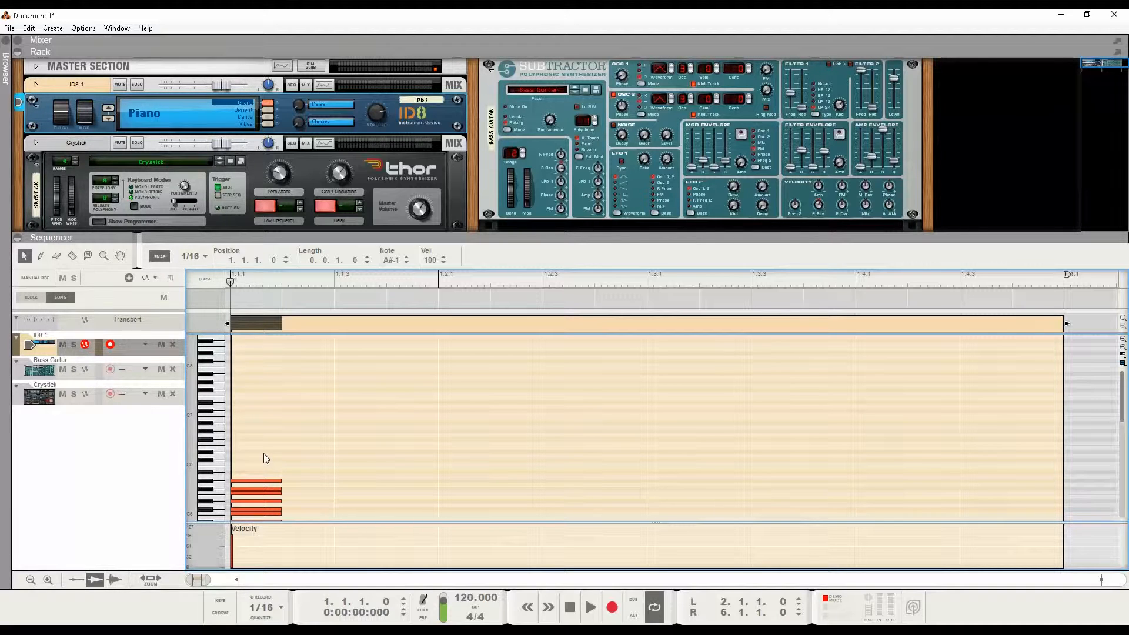
{"action": "scroll", "coordinate": [264, 454], "scroll_direction": "down", "scroll_amount": 5}
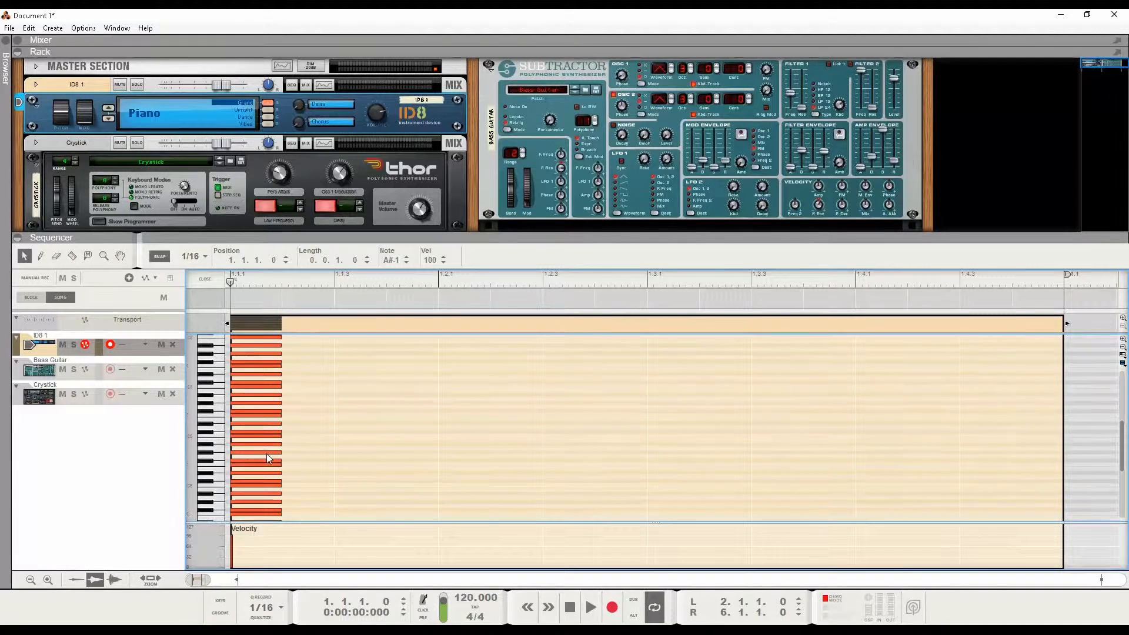
{"action": "scroll", "coordinate": [266, 454], "scroll_direction": "up", "scroll_amount": 5}
{"action": "scroll", "coordinate": [266, 453], "scroll_direction": "down", "scroll_amount": 5}
{"action": "scroll", "coordinate": [268, 455], "scroll_direction": "up", "scroll_amount": 5}
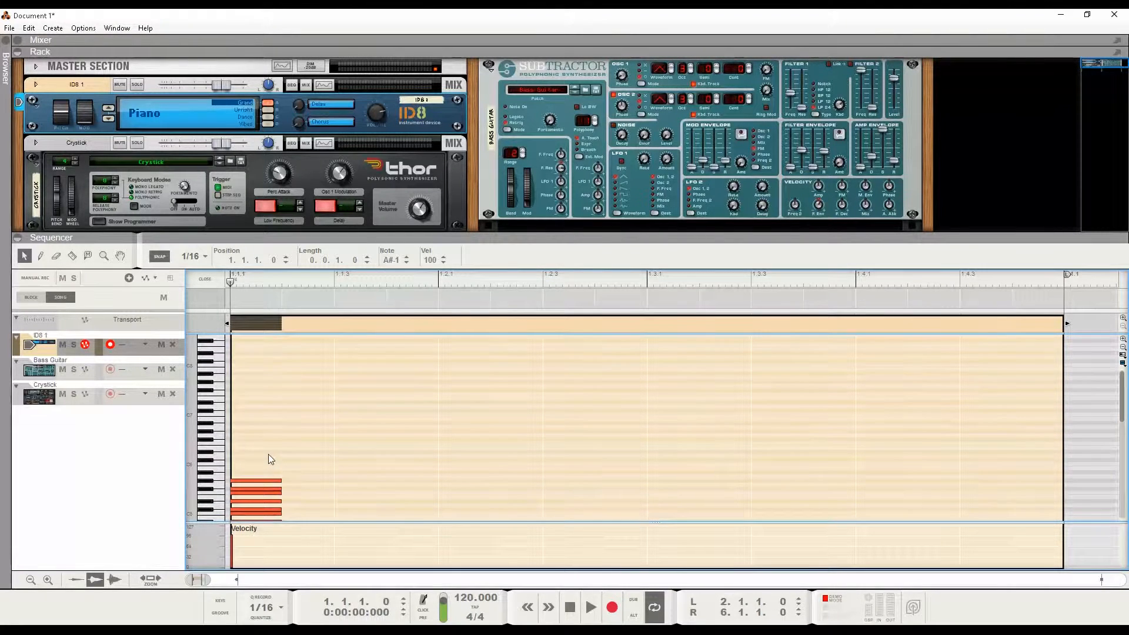
{"action": "left_click_drag", "start_coordinate": [255, 448], "coordinate": [1060, 431]}
{"action": "scroll", "coordinate": [910, 477], "scroll_direction": "up", "scroll_amount": 6}
{"action": "left_click", "coordinate": [882, 370]}
- Select all scale notes and stretch them past the clip to the song end marker, about 100 bars long
{"action": "left_click_drag", "start_coordinate": [207, 580], "coordinate": [340, 580]}
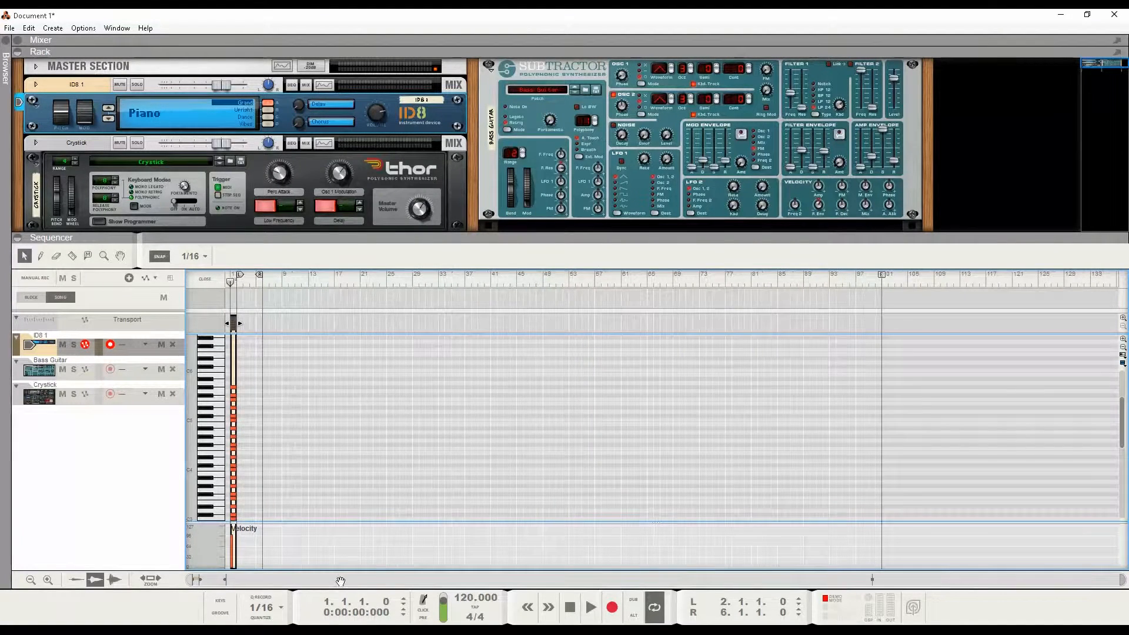
{"action": "left_click", "coordinate": [238, 388]}
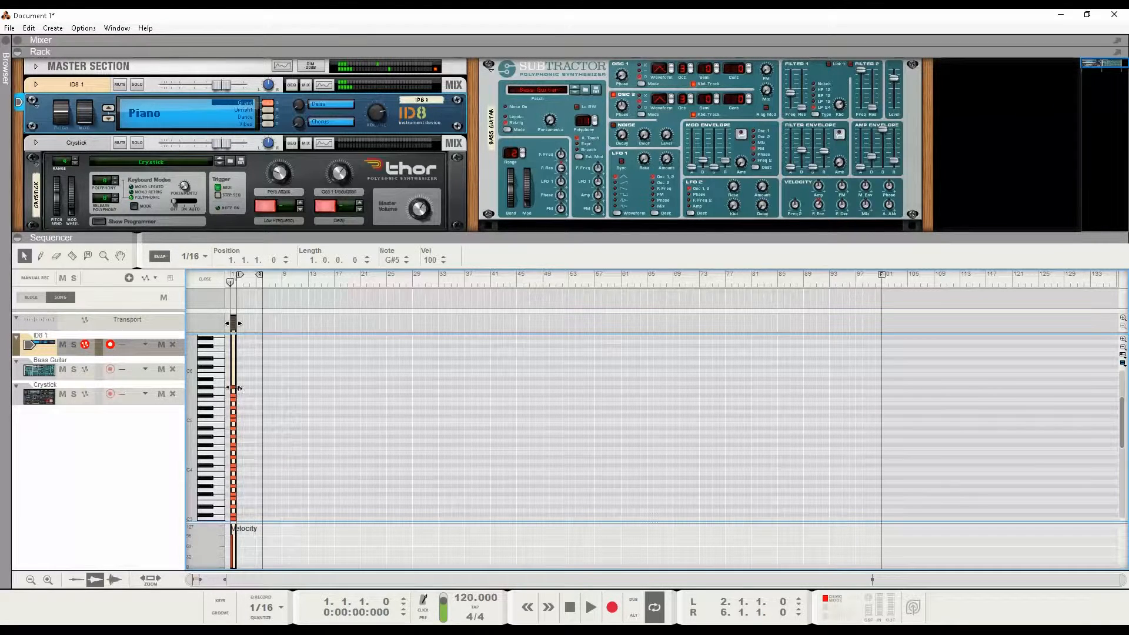
{"action": "key", "text": "ctrl+a"}
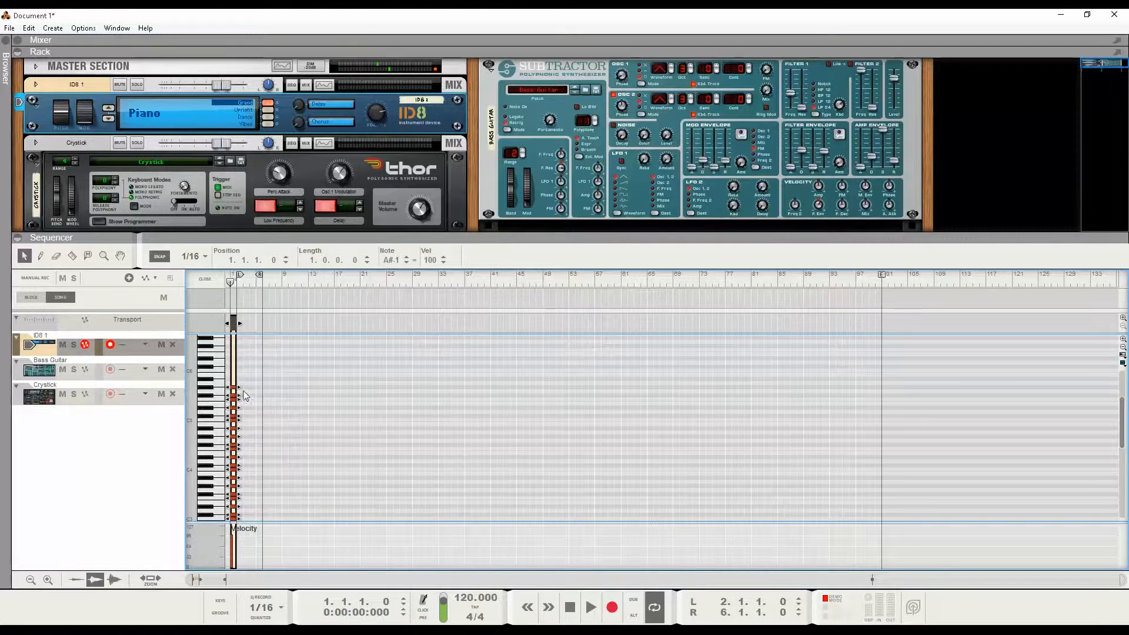
{"action": "left_click_drag", "start_coordinate": [240, 387], "coordinate": [443, 379]}
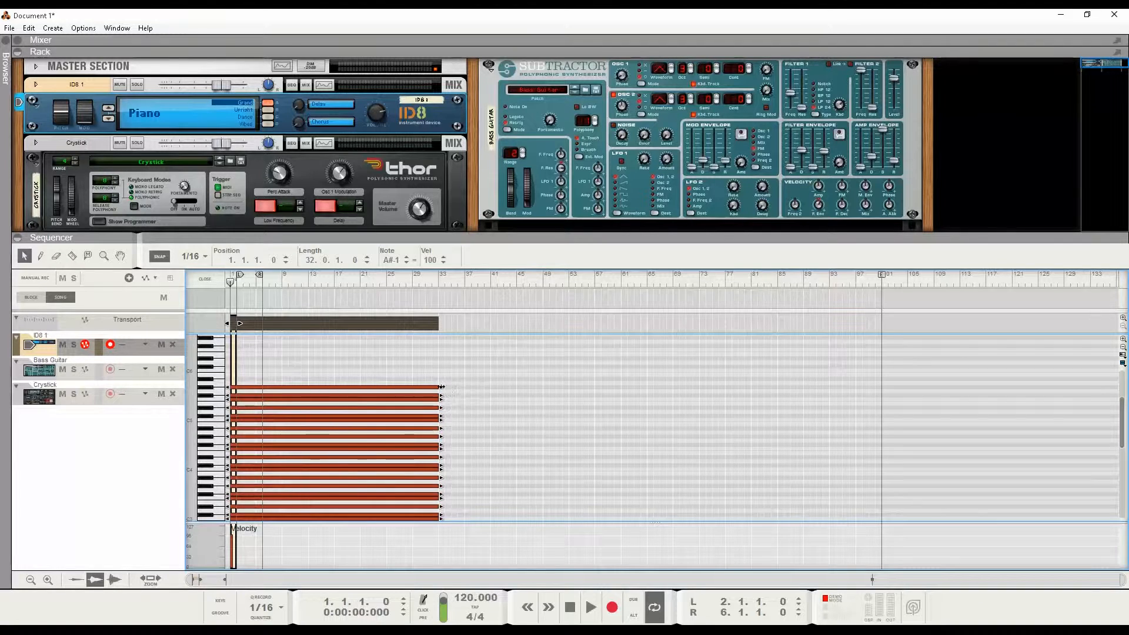
{"action": "left_click_drag", "start_coordinate": [442, 388], "coordinate": [885, 383]}
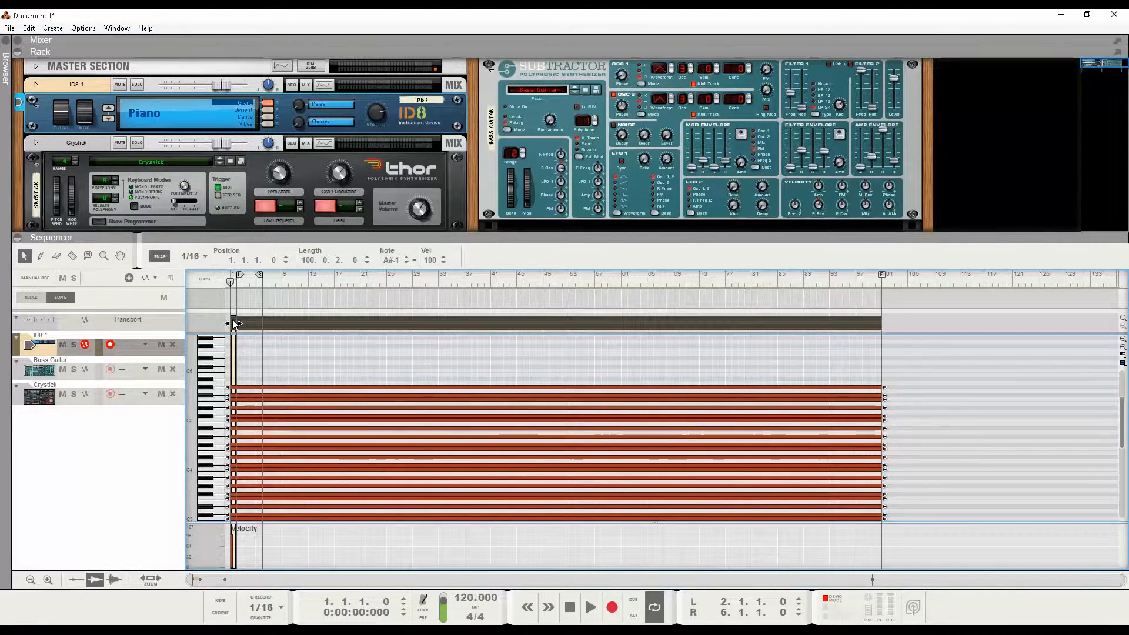
- Create a four-bar clip from bar 2 on the Bass Guitar track and move the one-bar scale clip onto the same track
{"action": "left_click", "coordinate": [203, 280]}
{"action": "left_click", "coordinate": [214, 400]}
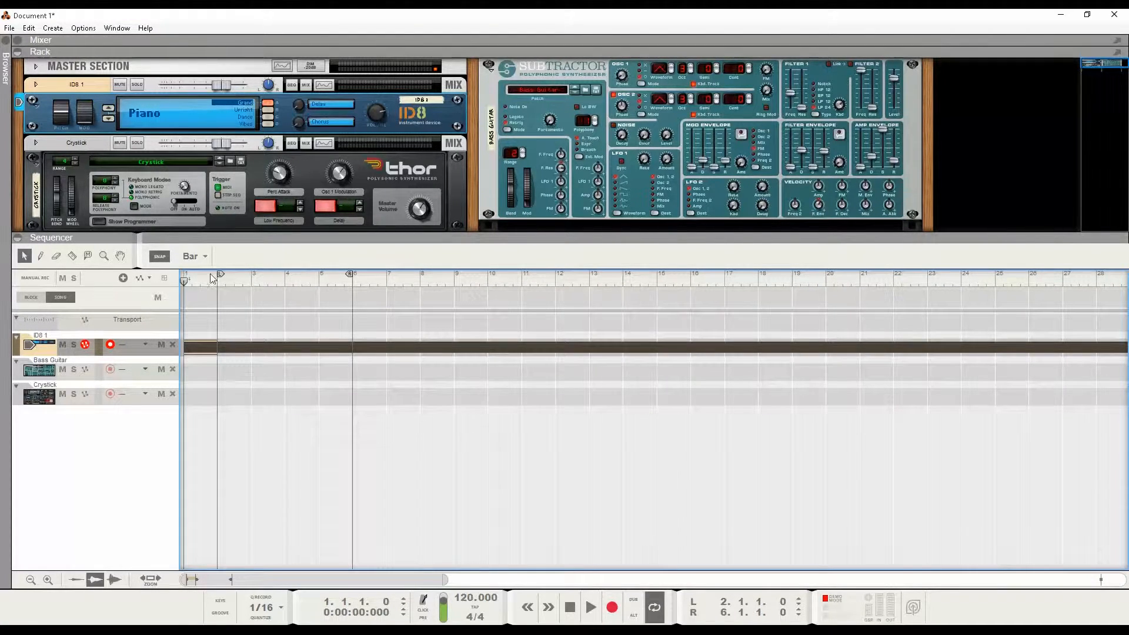
{"action": "mouse_move", "coordinate": [220, 275]}
{"action": "left_mouse_down"}
{"action": "mouse_move", "coordinate": [253, 277]}
{"action": "mouse_move", "coordinate": [223, 280]}
{"action": "left_mouse_up"}
{"action": "left_click_drag", "start_coordinate": [224, 375], "coordinate": [352, 373]}
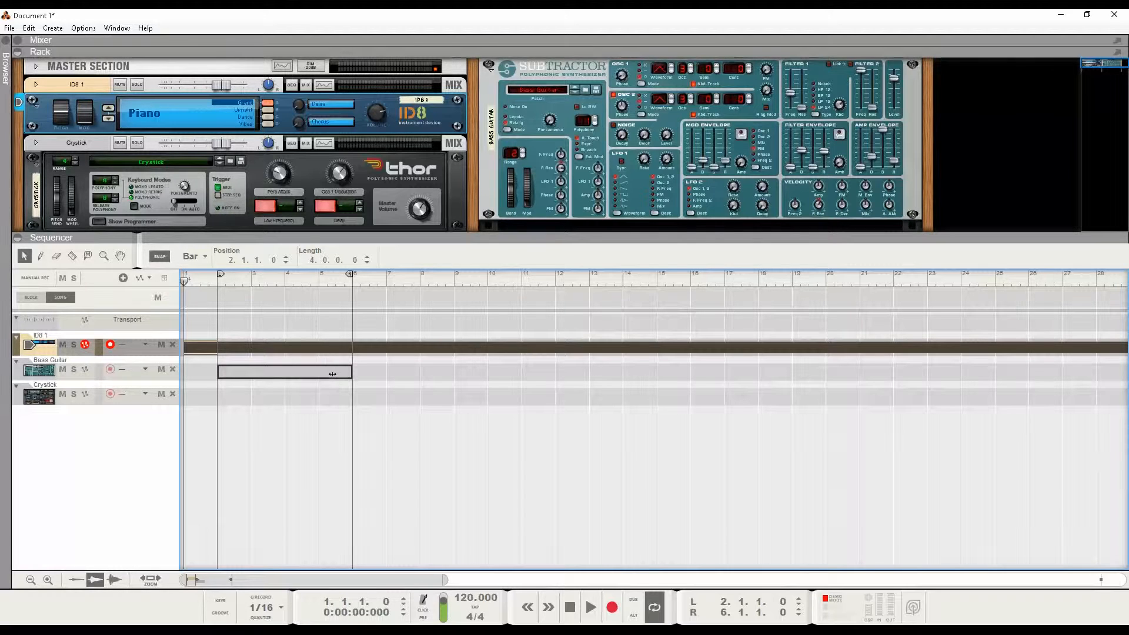
{"action": "left_click", "coordinate": [204, 368]}
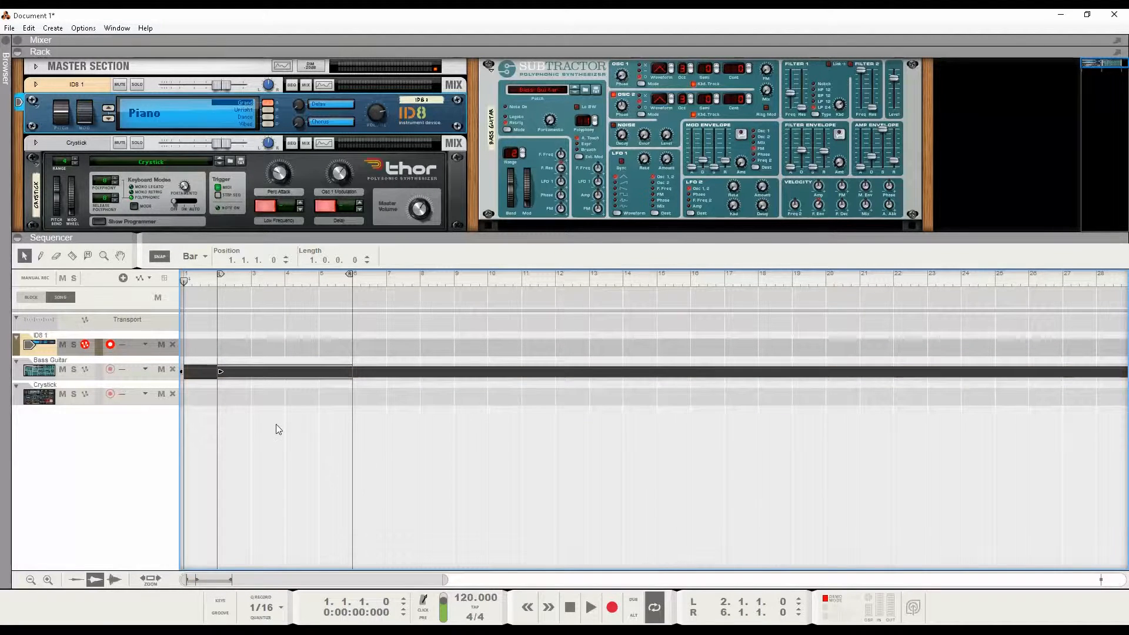
- Open the four-bar Bass Guitar clip zoomed to its full length and set the snap value to 1/4
{"action": "double_click", "coordinate": [270, 375]}
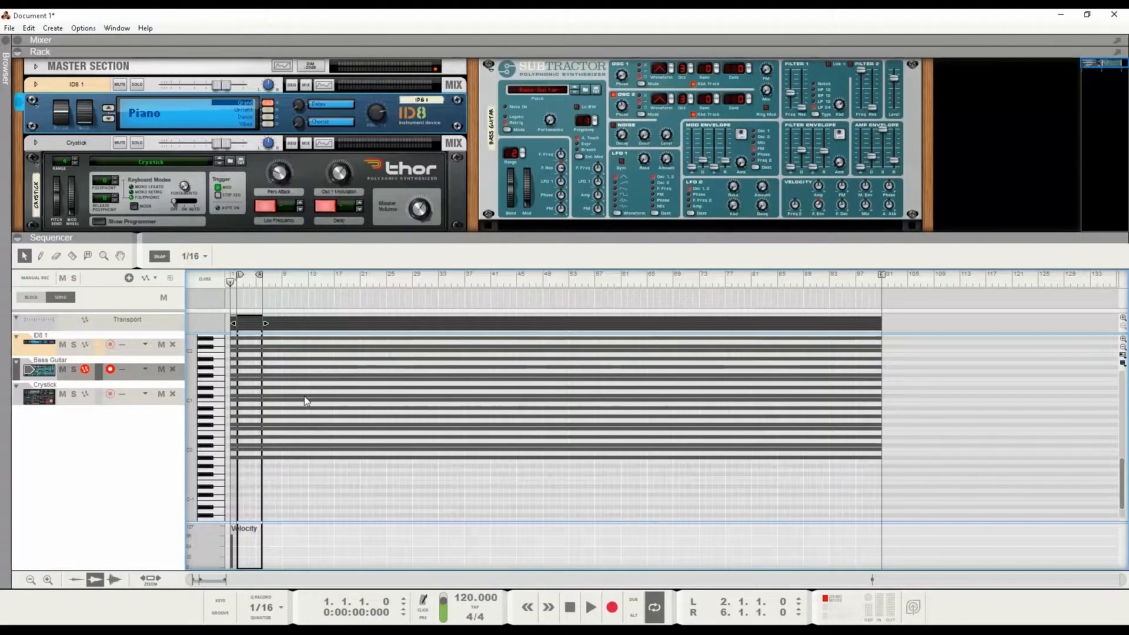
{"action": "left_click", "coordinate": [157, 581]}
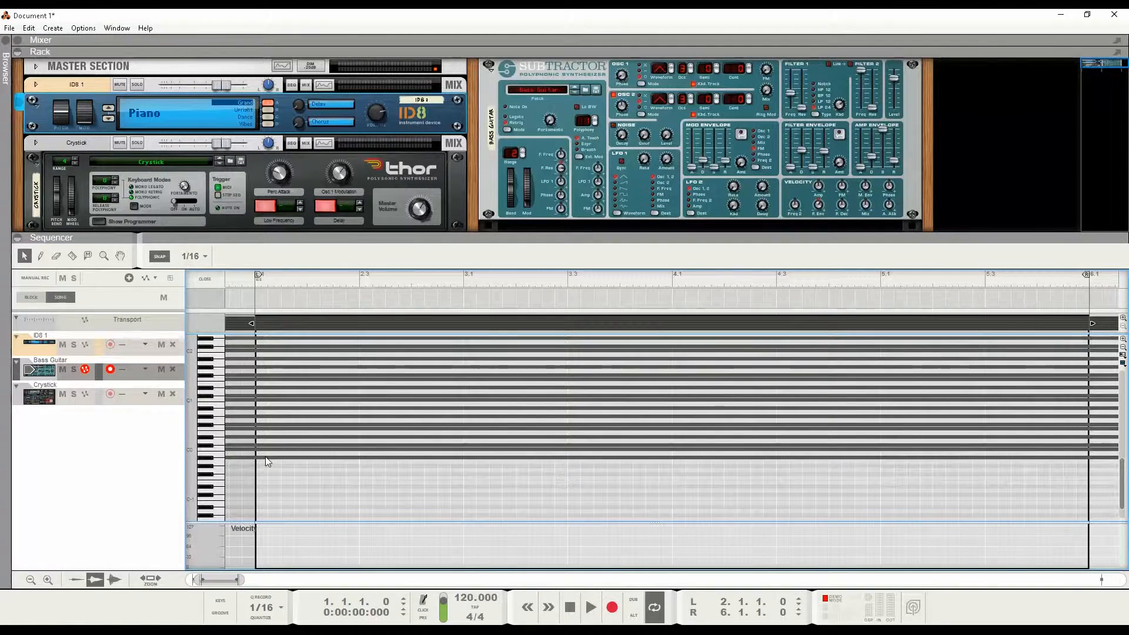
{"action": "scroll", "coordinate": [279, 365], "scroll_direction": "up", "scroll_amount": 5}
{"action": "scroll", "coordinate": [280, 365], "scroll_direction": "down", "scroll_amount": 5}
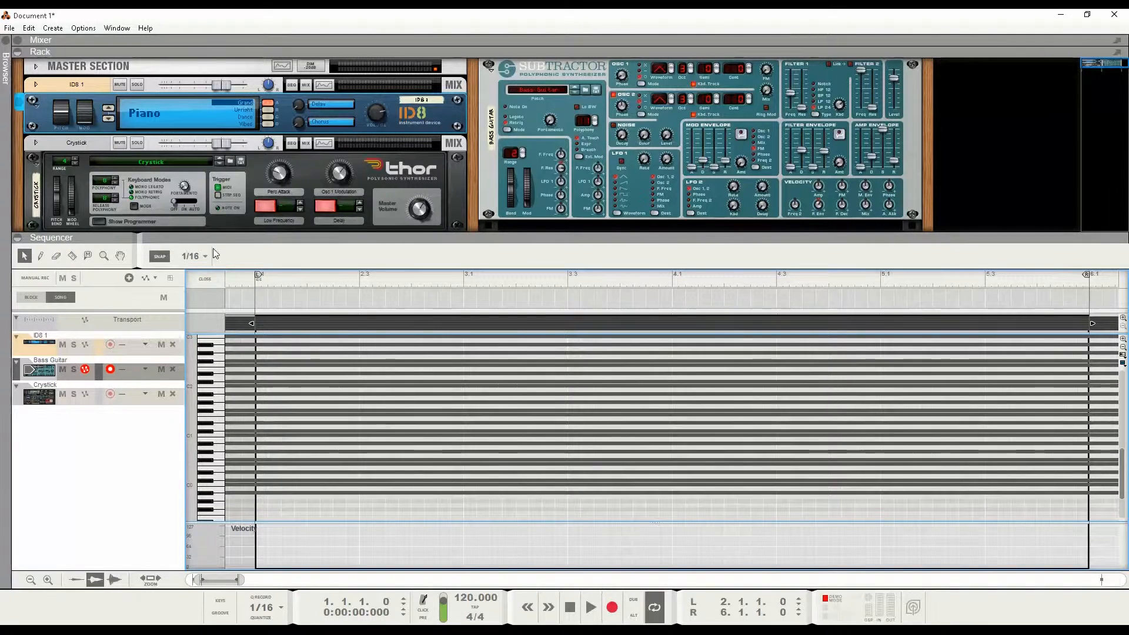
{"action": "left_click", "coordinate": [191, 256]}
{"action": "left_click", "coordinate": [198, 295]}
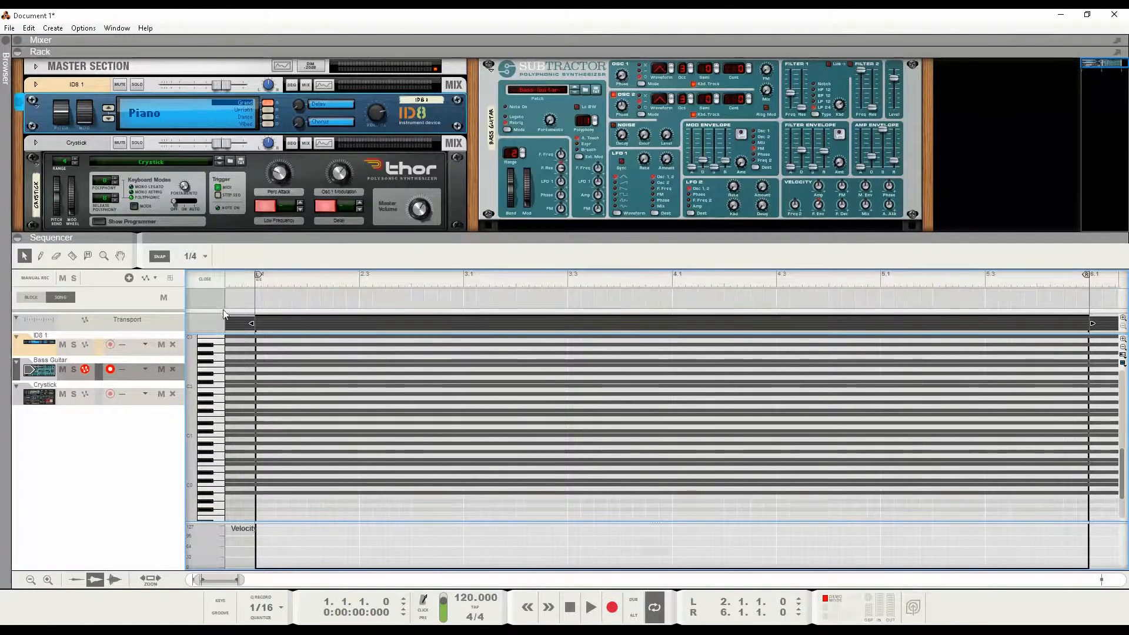
- Add a quarter note at the start of the Bass Guitar clip and move it to A#0
{"action": "double_click", "coordinate": [295, 493]}
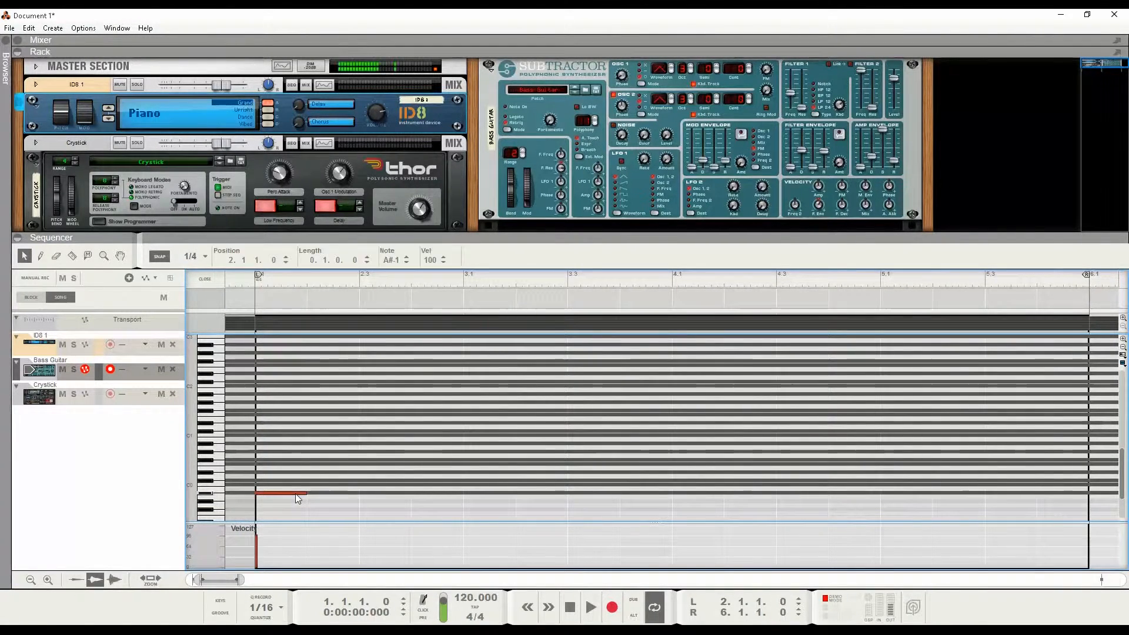
{"action": "left_click_drag", "start_coordinate": [297, 495], "coordinate": [295, 441]}
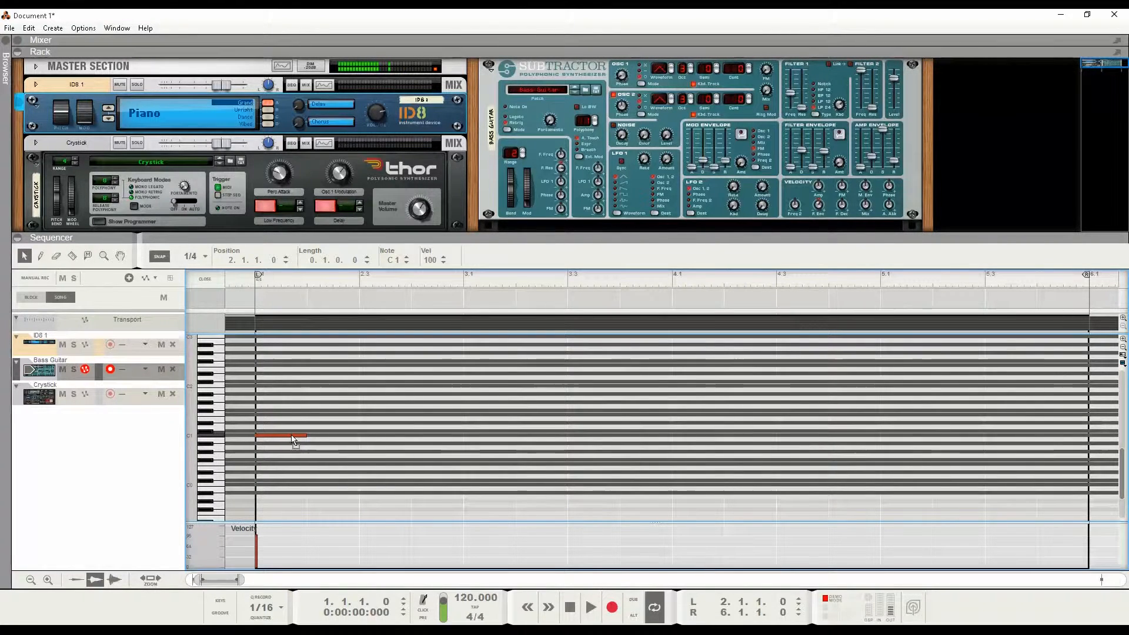
{"action": "left_click_drag", "start_coordinate": [292, 435], "coordinate": [293, 444]}
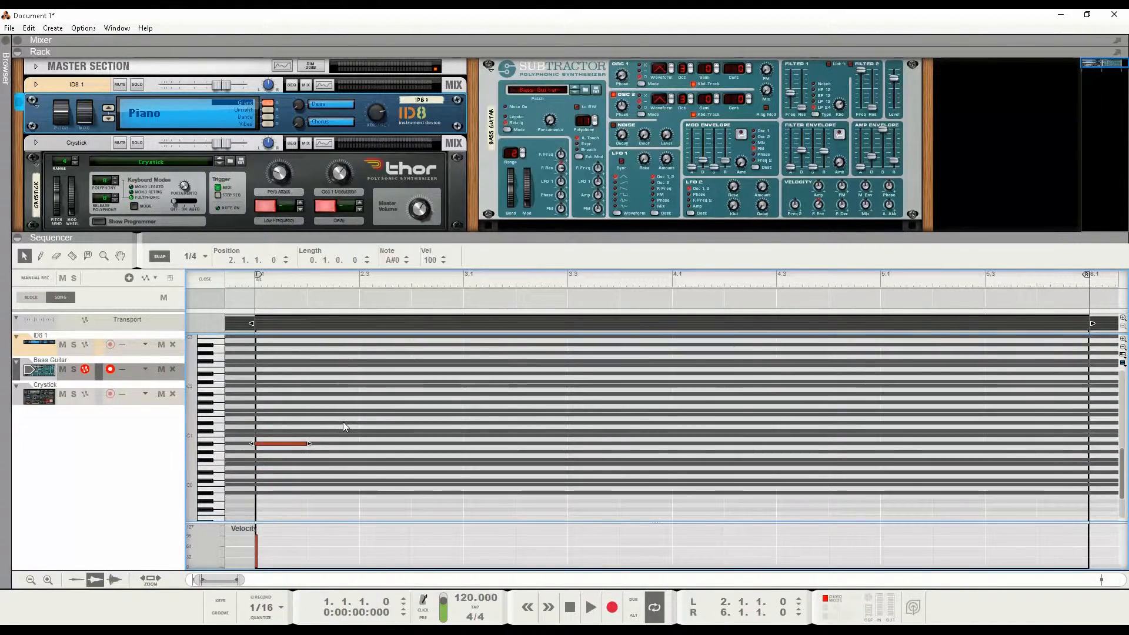
{"action": "scroll", "coordinate": [343, 425], "scroll_direction": "up", "scroll_amount": 5}
{"action": "scroll", "coordinate": [348, 423], "scroll_direction": "down", "scroll_amount": 3}
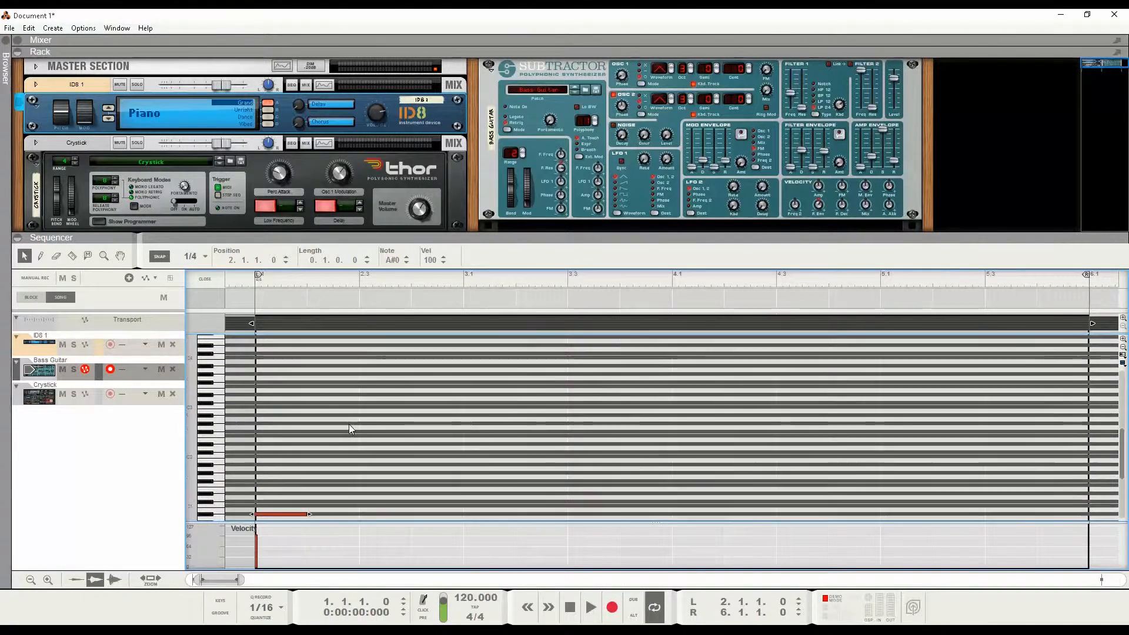
- Rename the ID8 1 track as A# Minor
{"action": "double_click", "coordinate": [51, 340]}
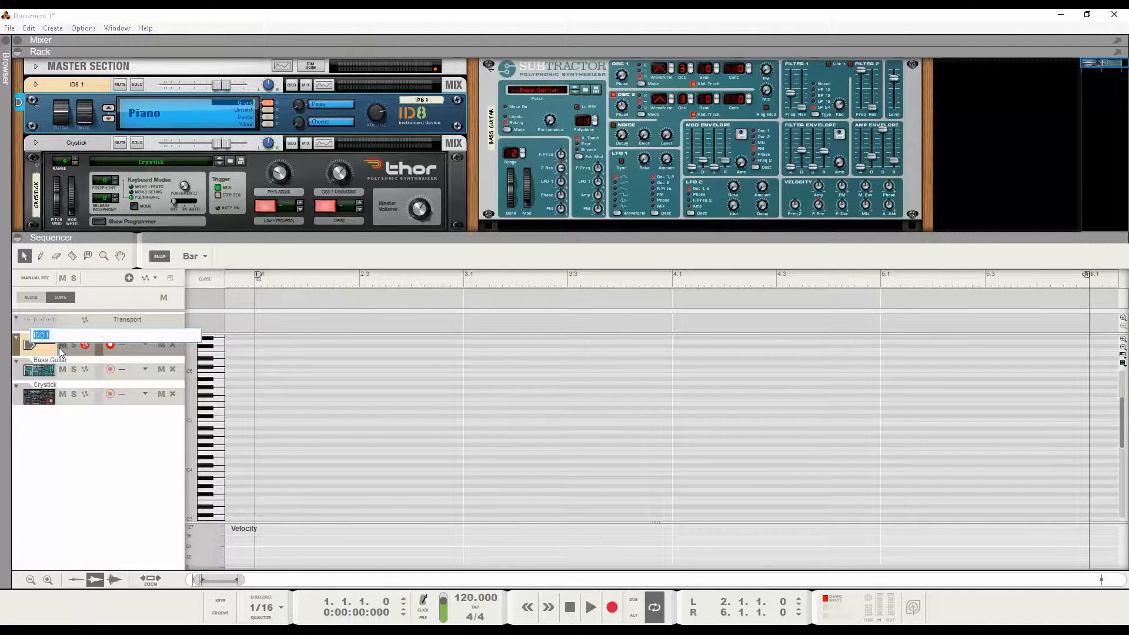
{"action": "type", "text": "A# Minor"}
{"action": "key", "text": "Return"}
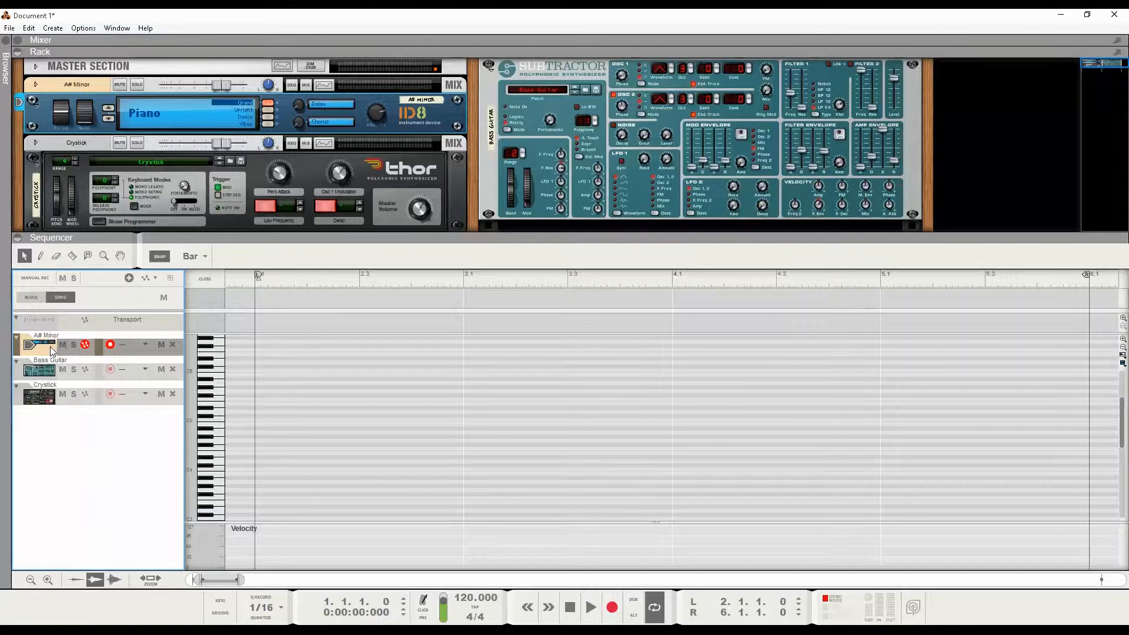
- Reopen the four-bar Bass Guitar clip and add quarter notes C#1, F1, C#1, F1, D#1 and A#0 on consecutive beats from 2.2
{"action": "left_click", "coordinate": [200, 279]}
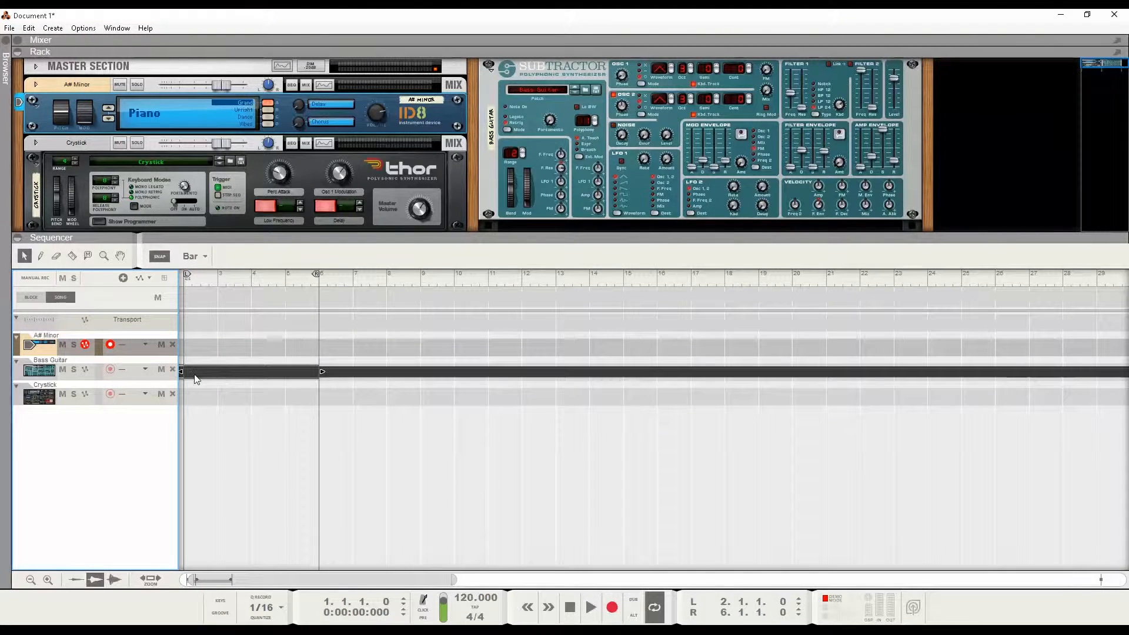
{"action": "double_click", "coordinate": [197, 376]}
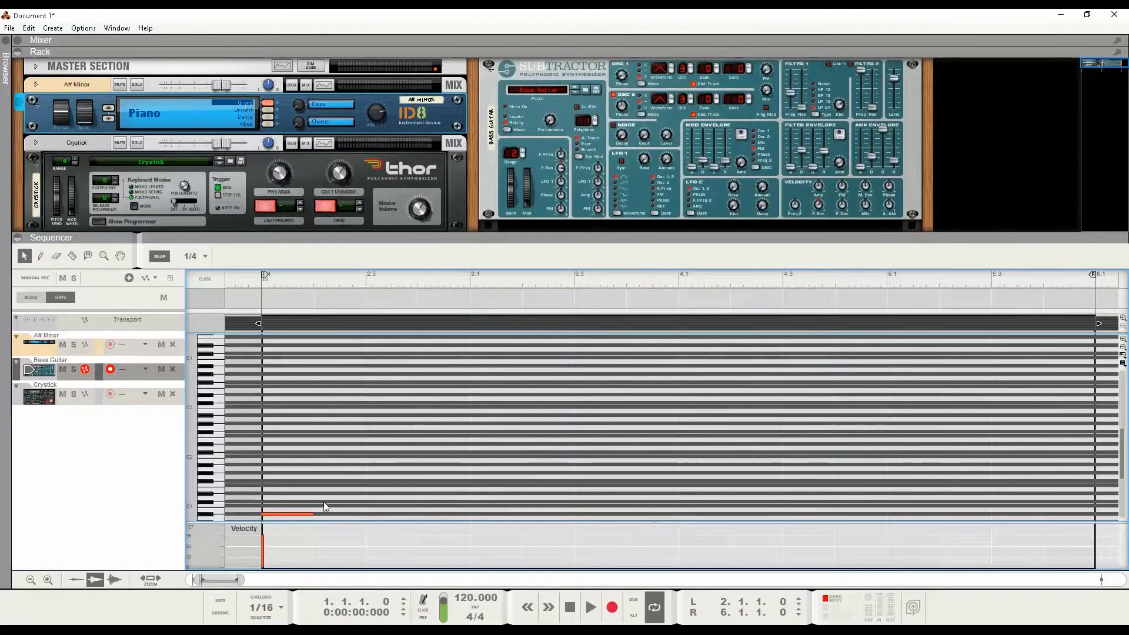
{"action": "double_click", "coordinate": [322, 502]}
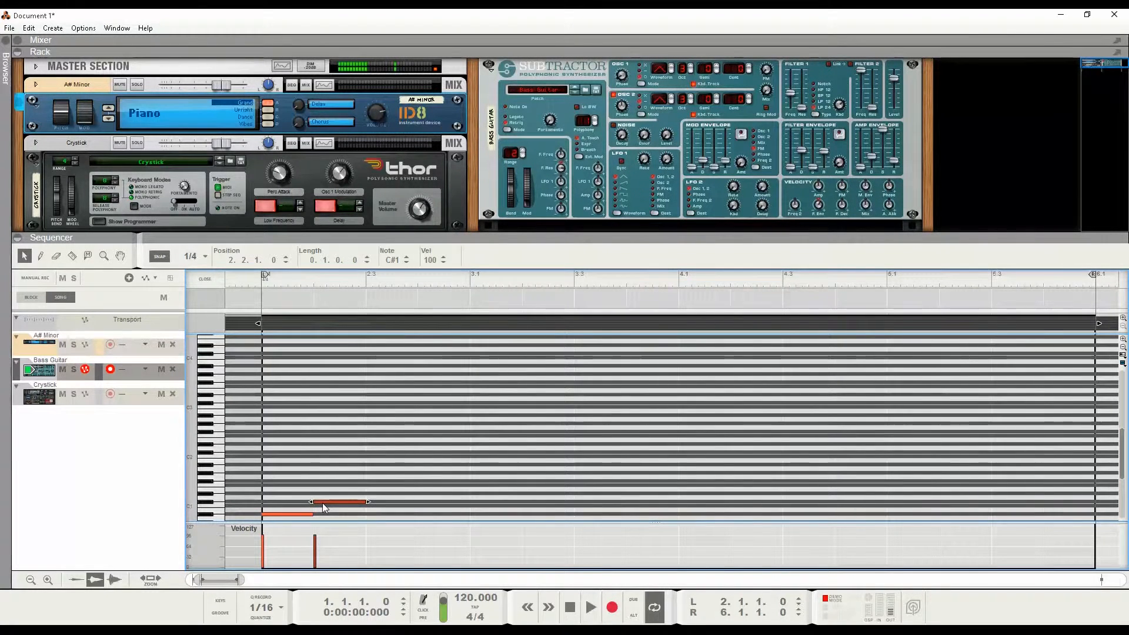
{"action": "double_click", "coordinate": [376, 484]}
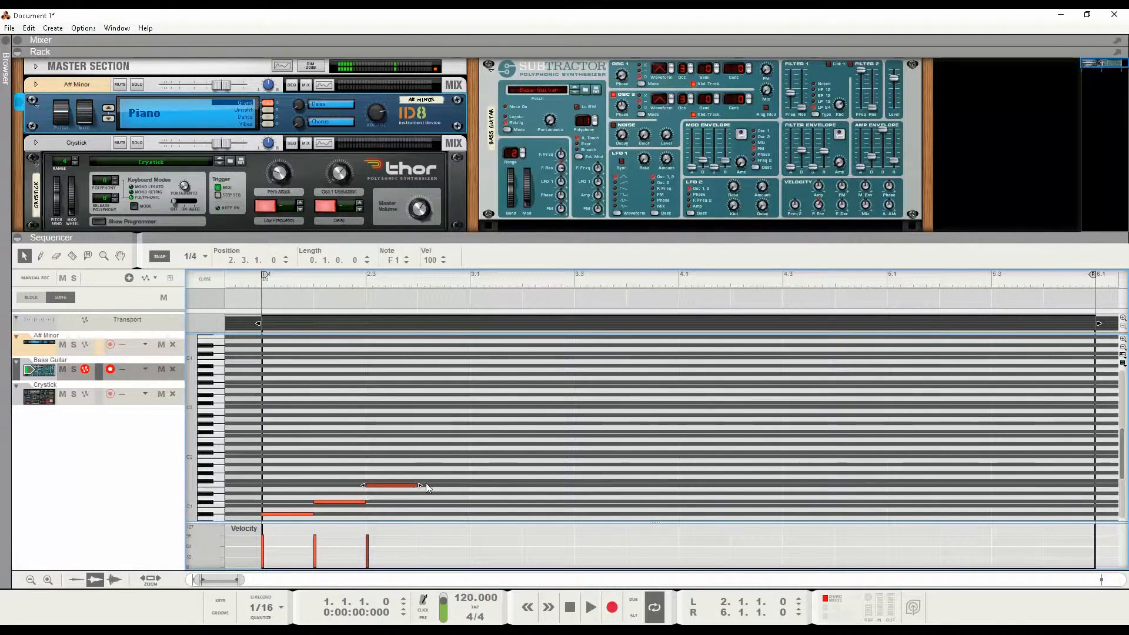
{"action": "double_click", "coordinate": [428, 502]}
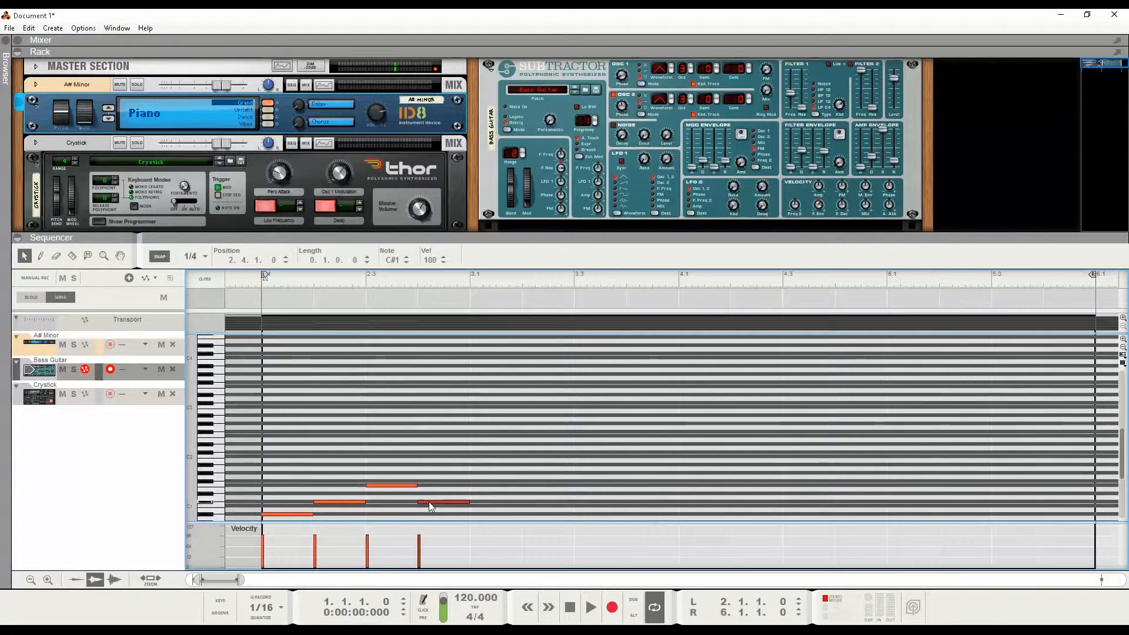
{"action": "double_click", "coordinate": [480, 485]}
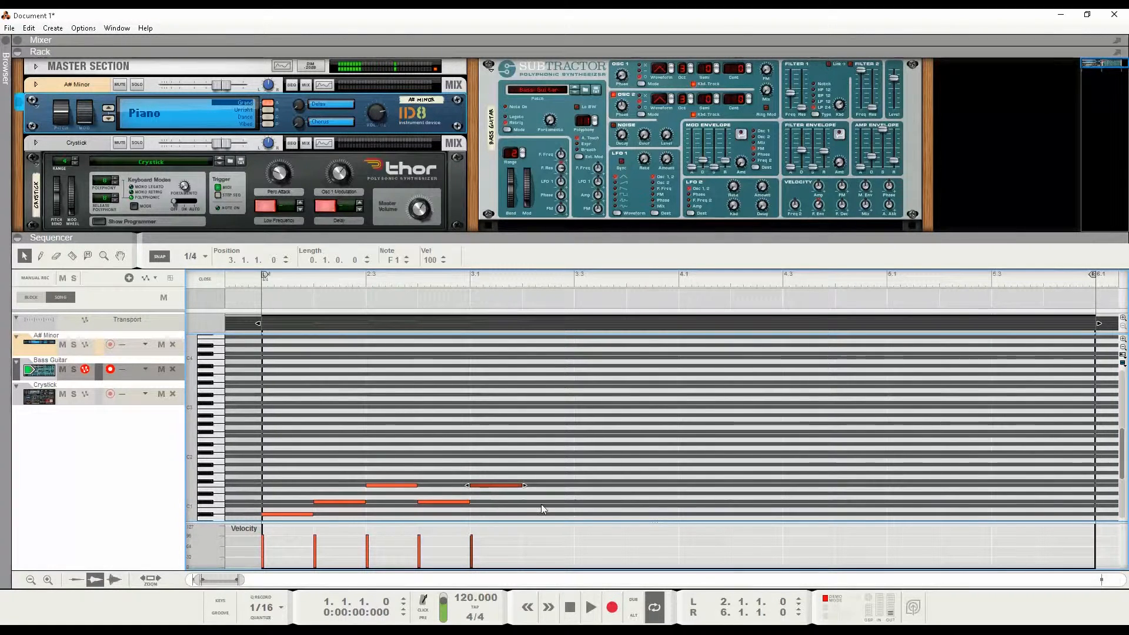
{"action": "double_click", "coordinate": [542, 492]}
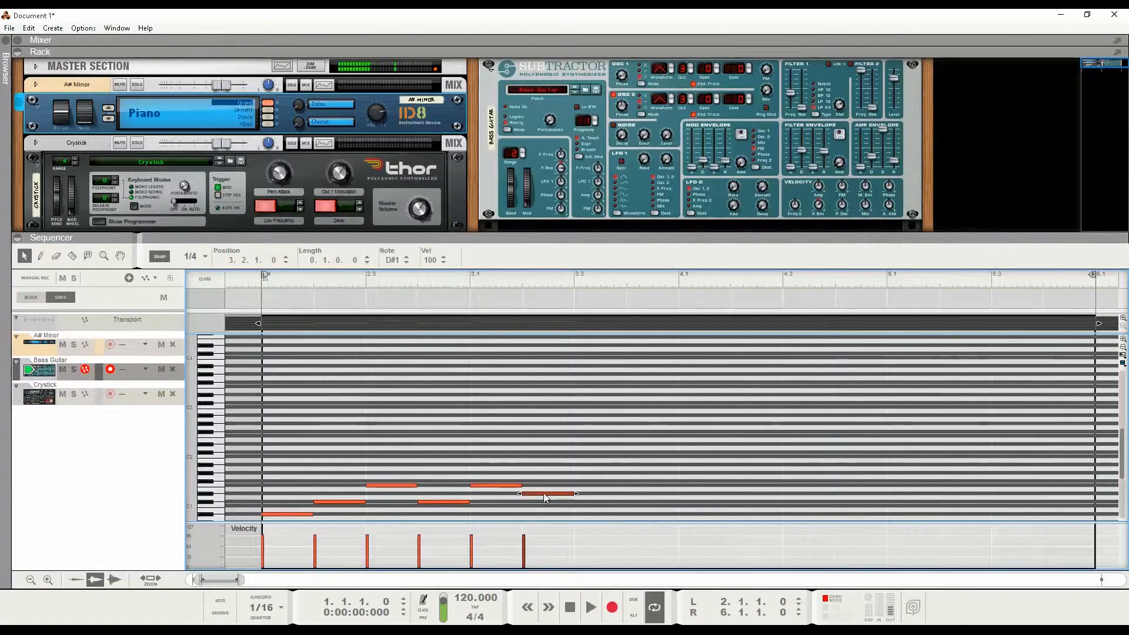
{"action": "double_click", "coordinate": [591, 512]}
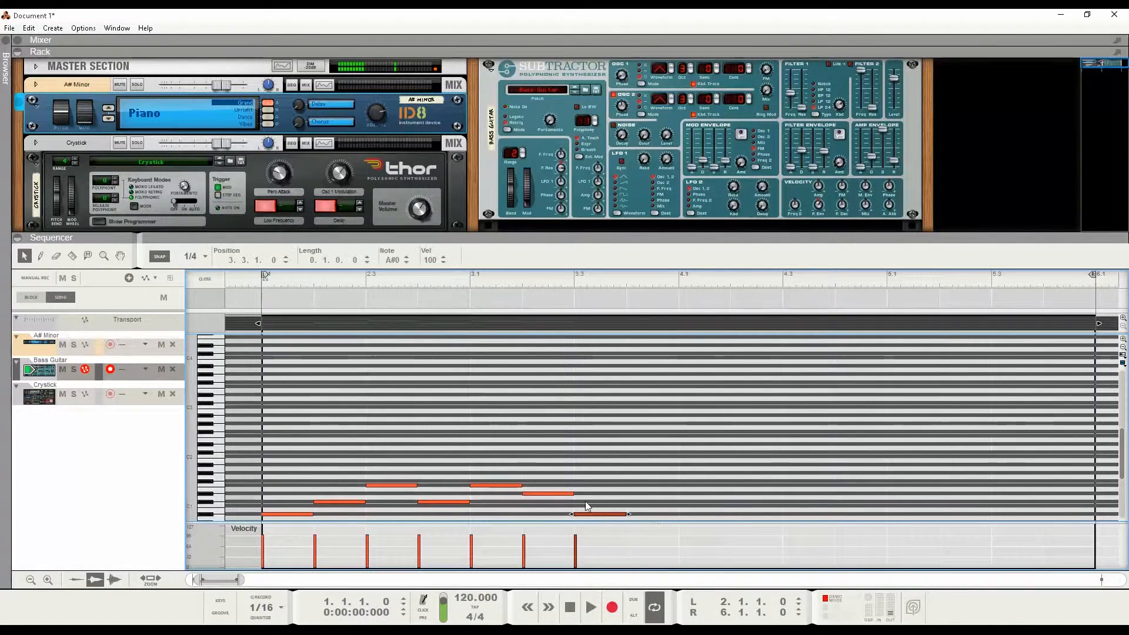
- Stack C#1 and F1 at beat 2.1, F1 and G#1 at 2.2, and G#1 and C2 at 2.3 to form chords
{"action": "double_click", "coordinate": [267, 502]}
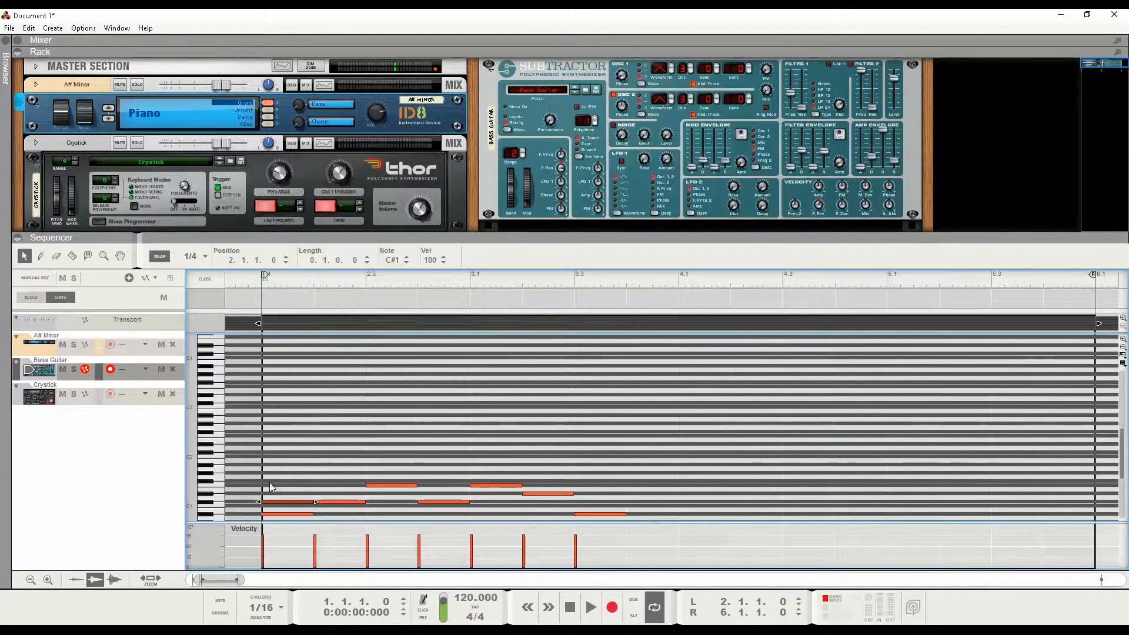
{"action": "double_click", "coordinate": [270, 486]}
{"action": "left_click", "coordinate": [337, 485]}
{"action": "double_click", "coordinate": [337, 484]}
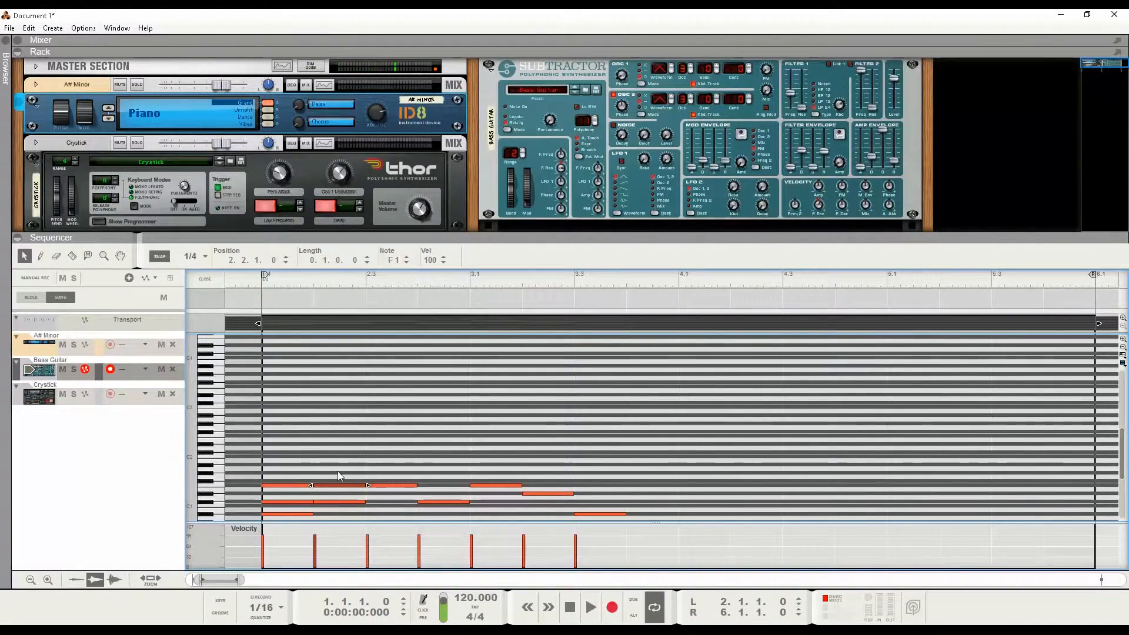
{"action": "double_click", "coordinate": [337, 471]}
{"action": "double_click", "coordinate": [375, 471]}
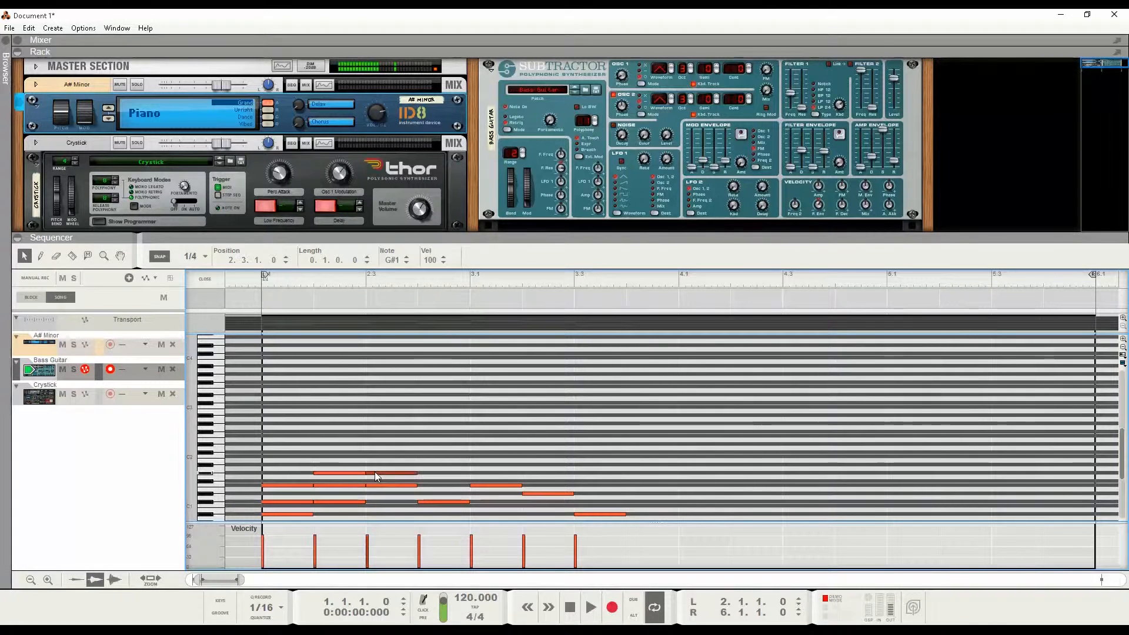
{"action": "double_click", "coordinate": [376, 456]}
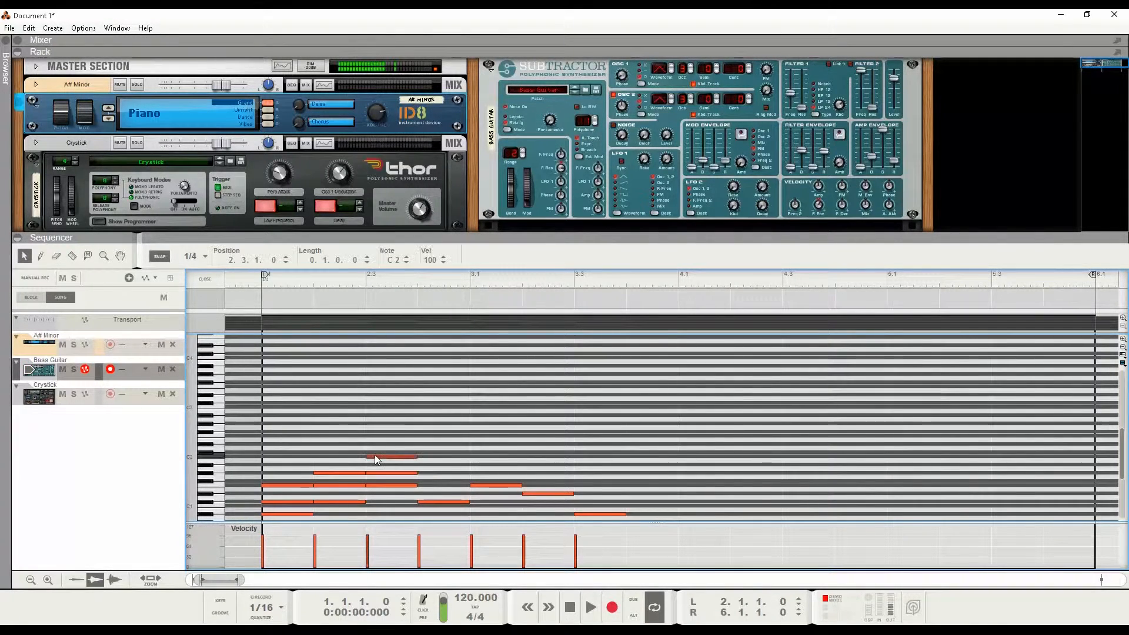
- Complete the chords with F1/G#1 at beat 2.4, G#1/C2 at 3.1, F#1/A#1 at 3.2 and C#1/F1 at 3.3
{"action": "double_click", "coordinate": [439, 486]}
{"action": "left_click_drag", "start_coordinate": [441, 481], "coordinate": [439, 471]}
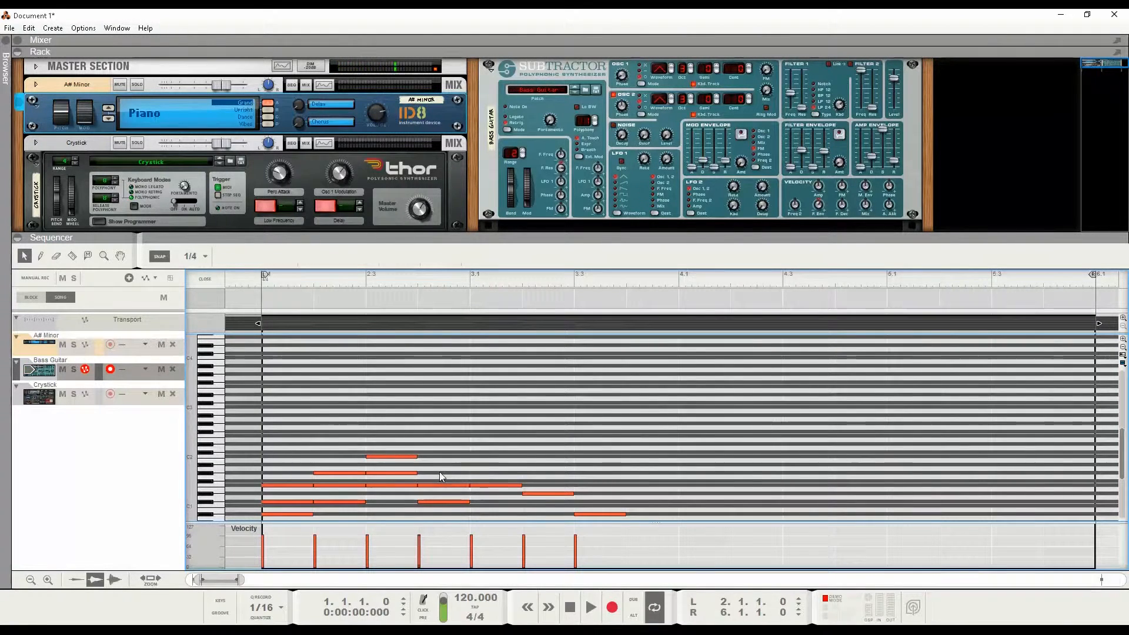
{"action": "key", "text": "ctrl+Right"}
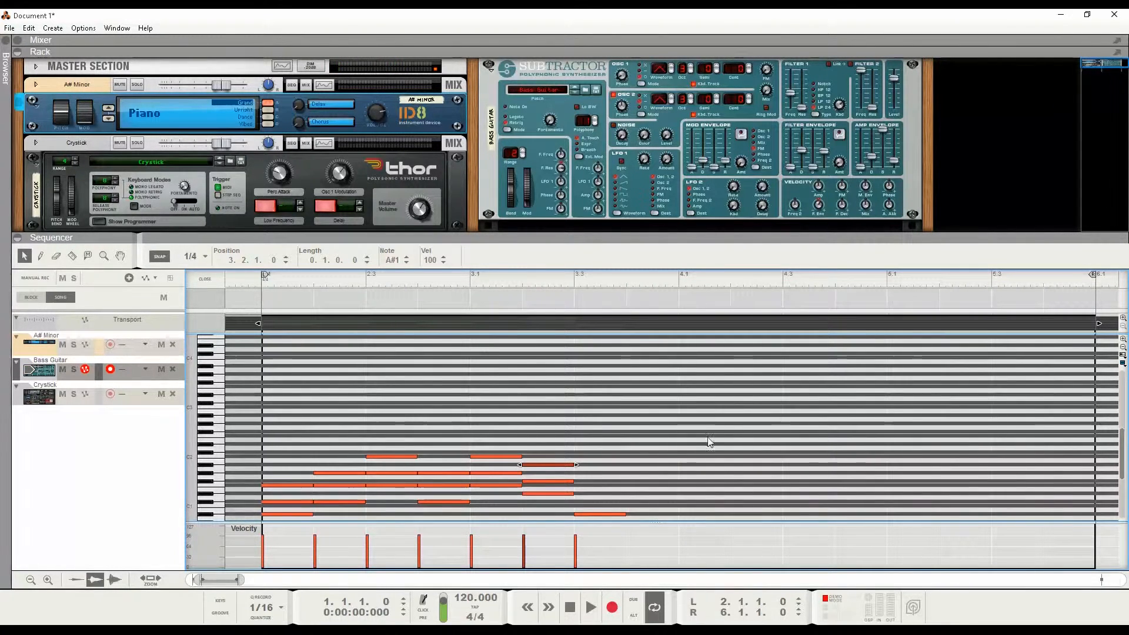
{"action": "left_click", "coordinate": [587, 502], "text": "alt"}
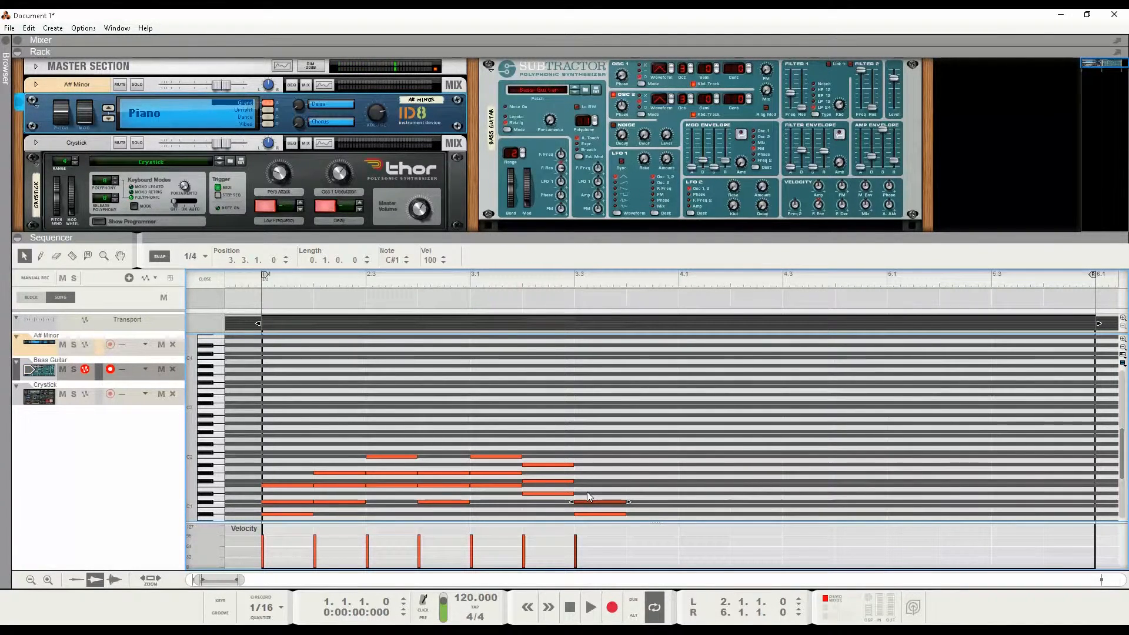
{"action": "double_click", "coordinate": [588, 485]}
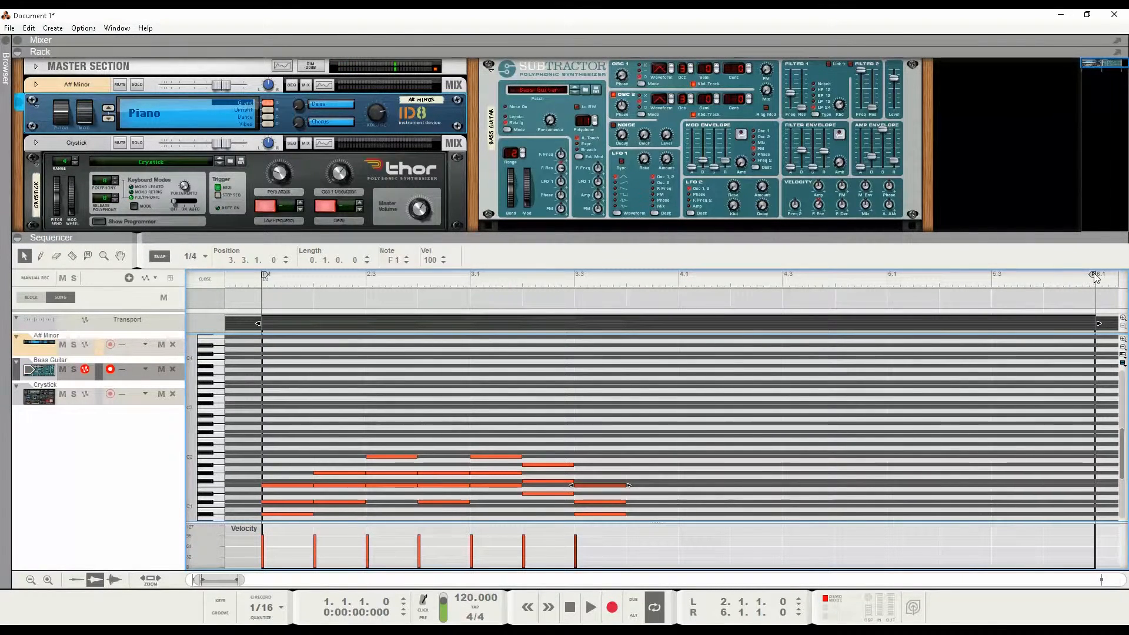
- Copy all seven chords to beat 4.2, copy the chords at 3.1 and 3.2 to beat 3.4, and play the loop
{"action": "left_click_drag", "start_coordinate": [661, 422], "coordinate": [756, 400]}
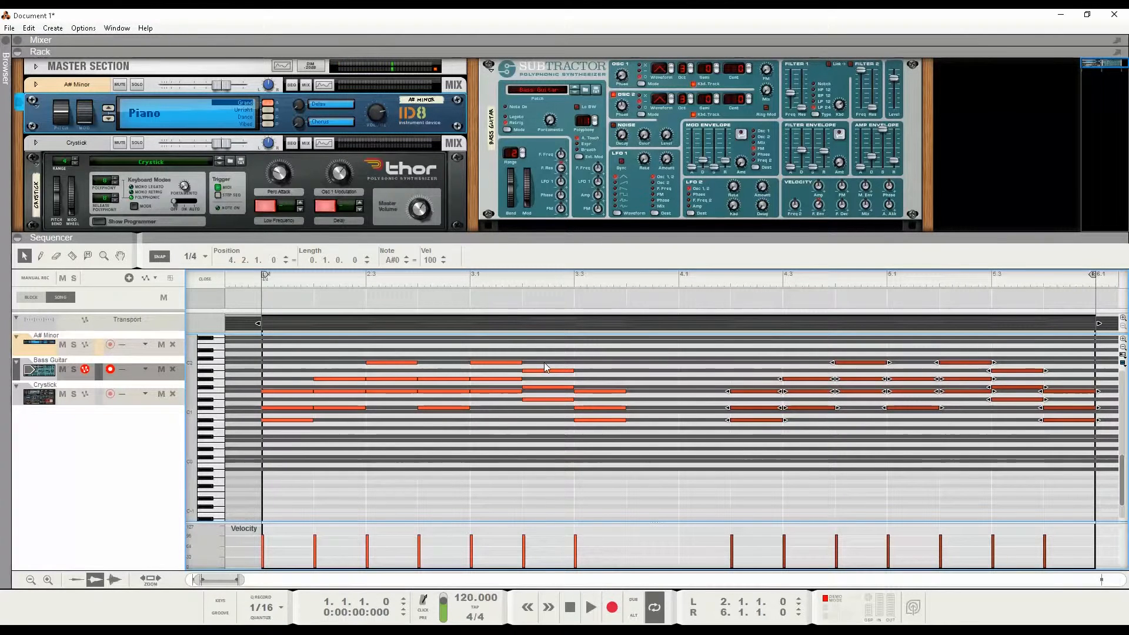
{"action": "left_click_drag", "start_coordinate": [488, 356], "coordinate": [702, 394]}
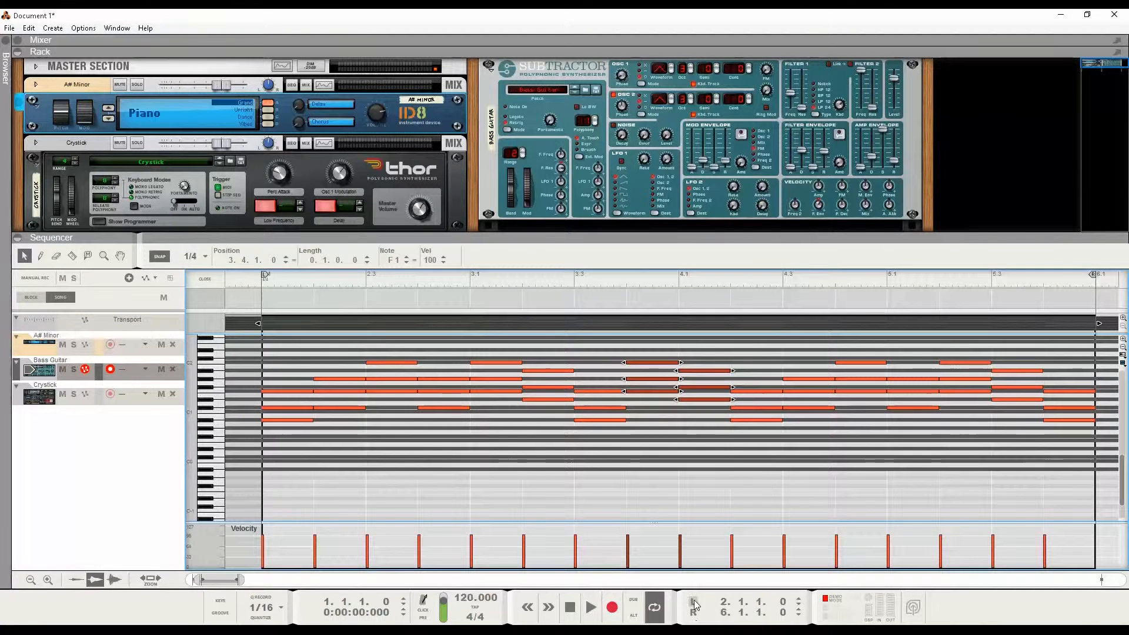
{"action": "left_click", "coordinate": [591, 607]}
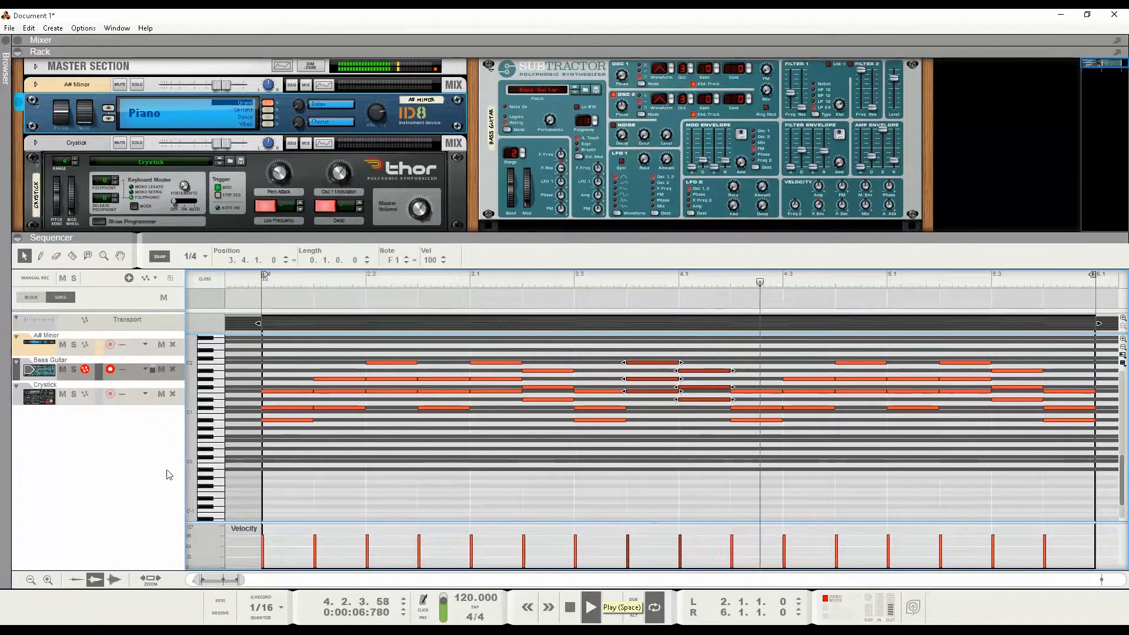
- Move the one-bar scale clip to the A# Minor track and reopen the Bass Guitar clip to view its chords without the guide
{"action": "left_click", "coordinate": [202, 276]}
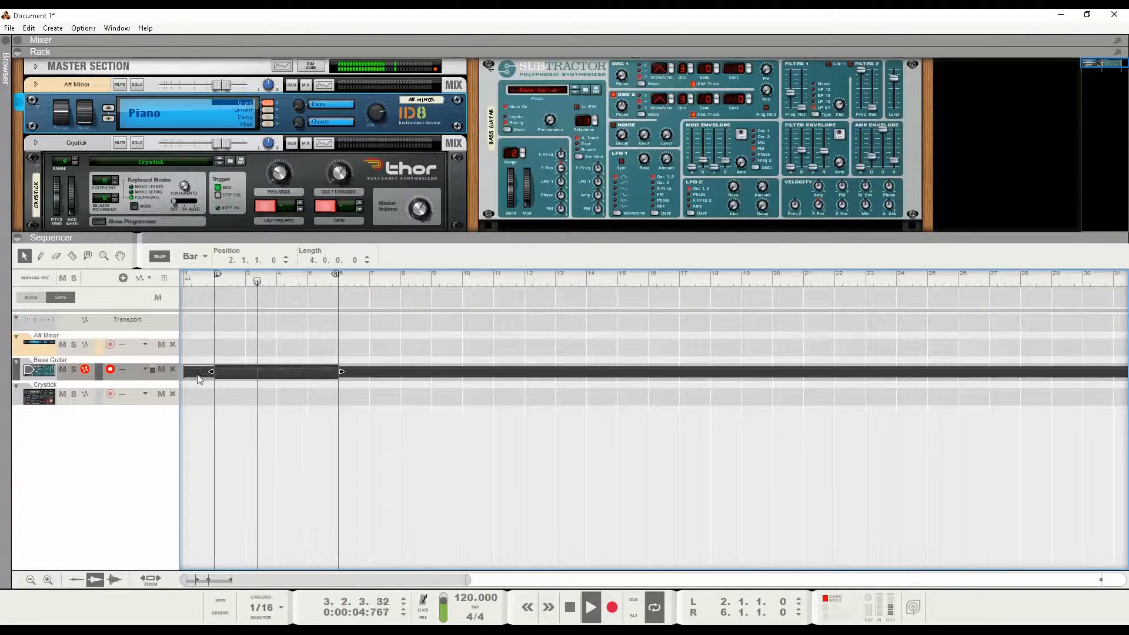
{"action": "left_click", "coordinate": [199, 346]}
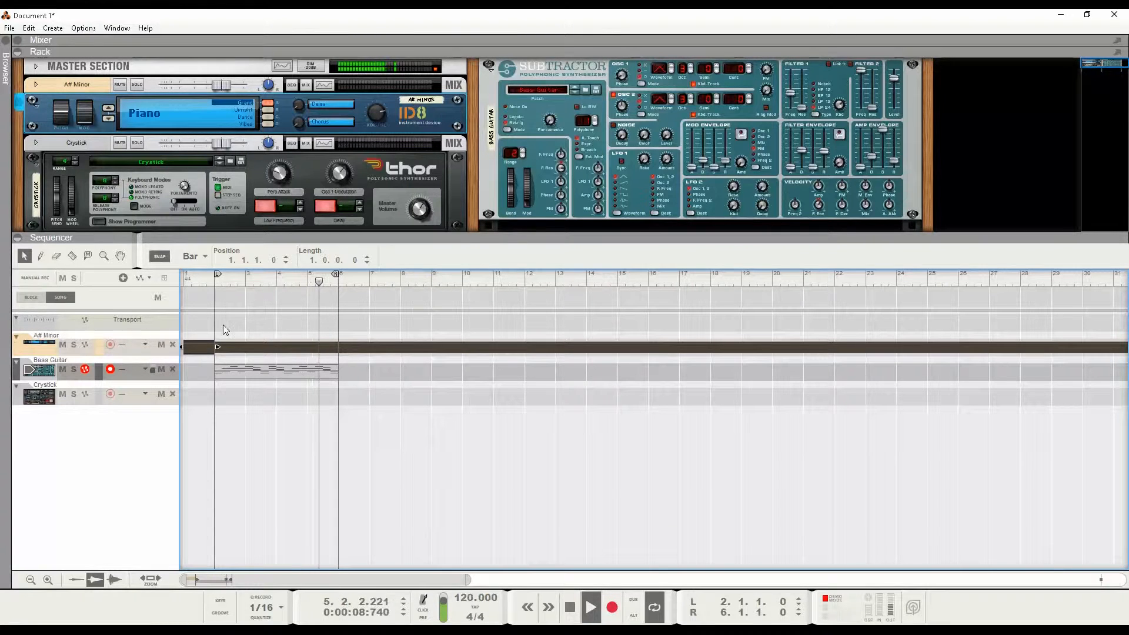
{"action": "double_click", "coordinate": [242, 371]}
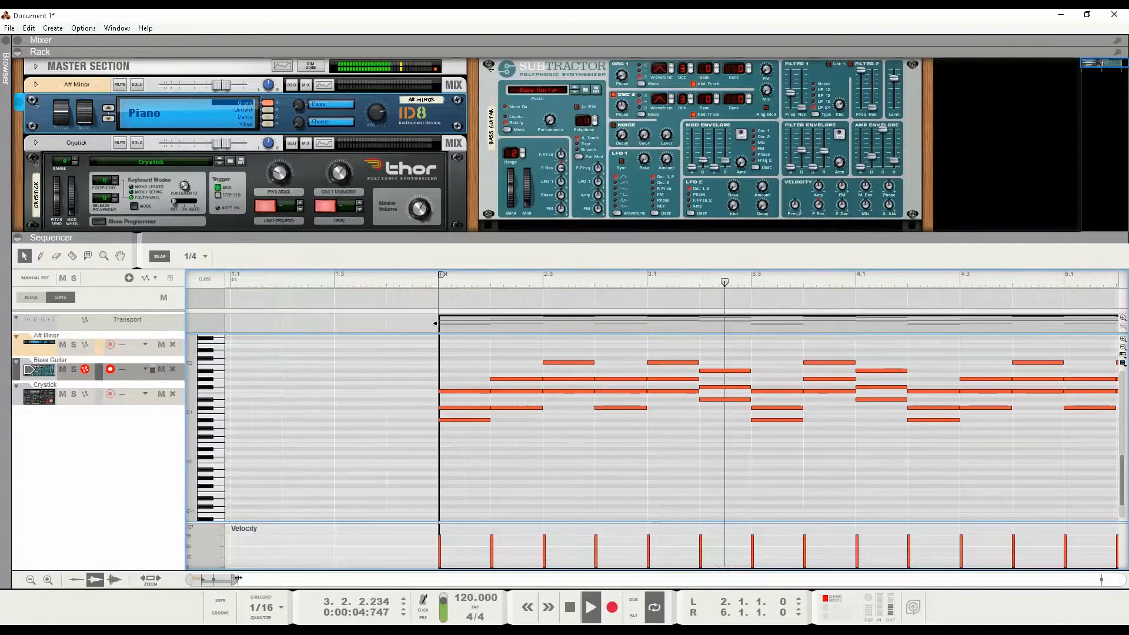
{"action": "left_click", "coordinate": [31, 580]}
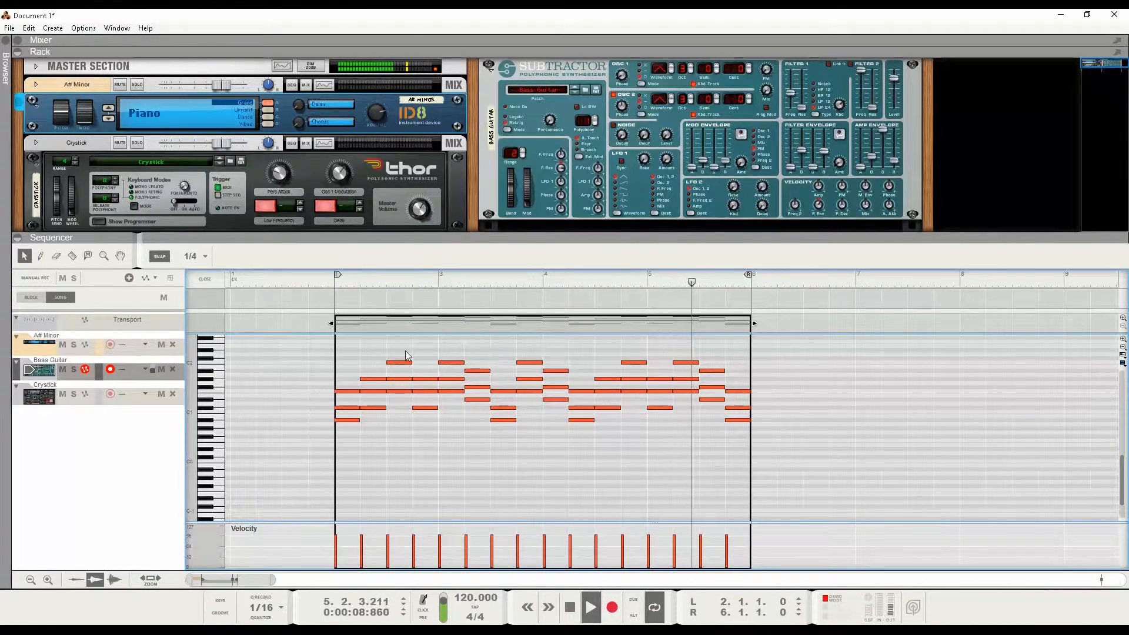
- Move the one-bar scale clip to the Crystick track and create a four-bar clip there from bar 2
{"action": "left_click", "coordinate": [209, 280]}
{"action": "left_click", "coordinate": [227, 396]}
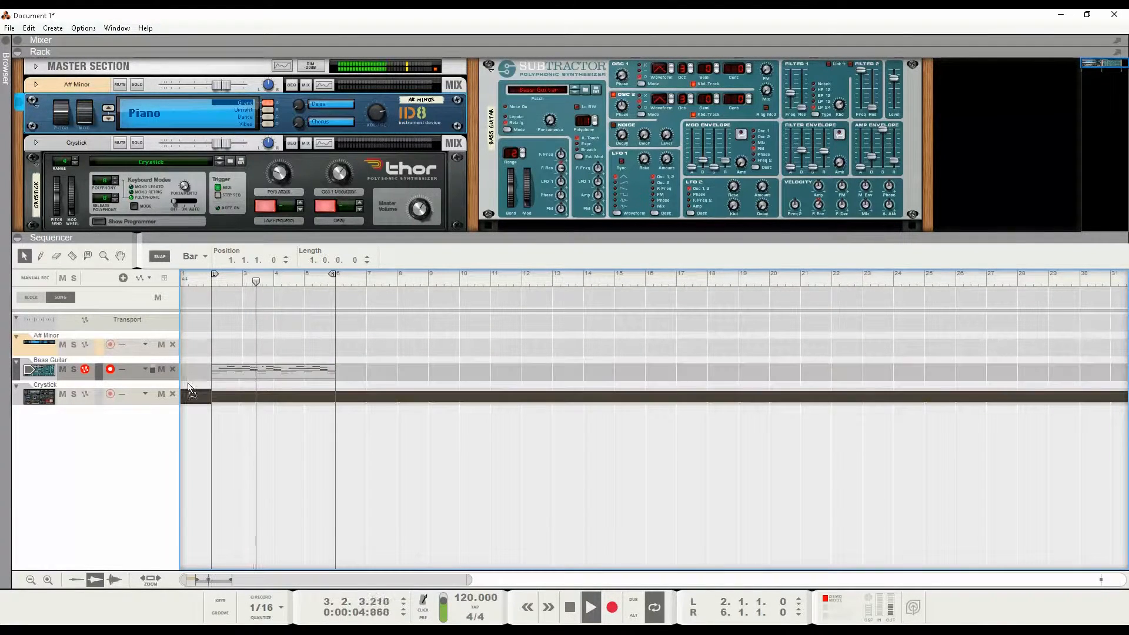
{"action": "left_click_drag", "start_coordinate": [227, 395], "coordinate": [274, 397]}
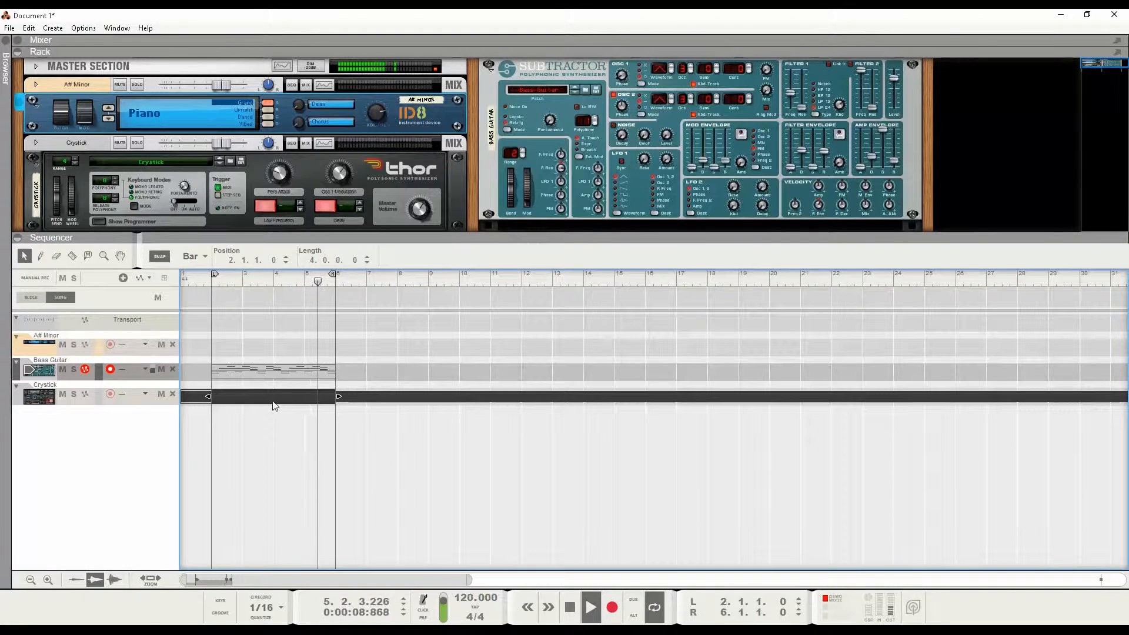
- Open the four-bar Crystick clip, stop playback and set the snap value to 1/8
{"action": "double_click", "coordinate": [274, 397]}
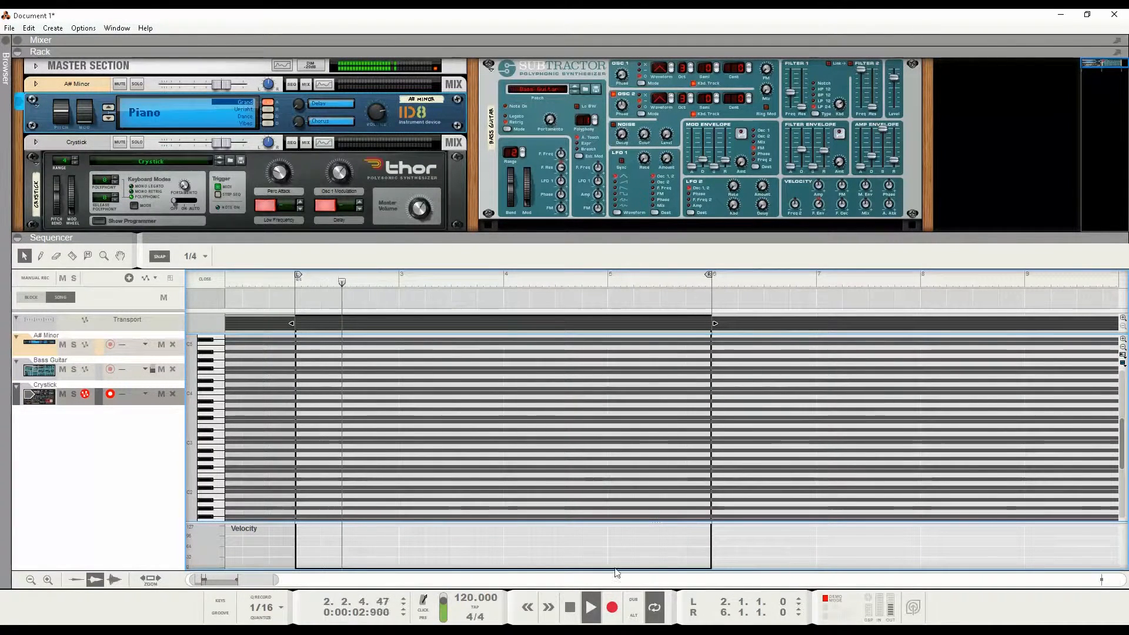
{"action": "left_click", "coordinate": [570, 609]}
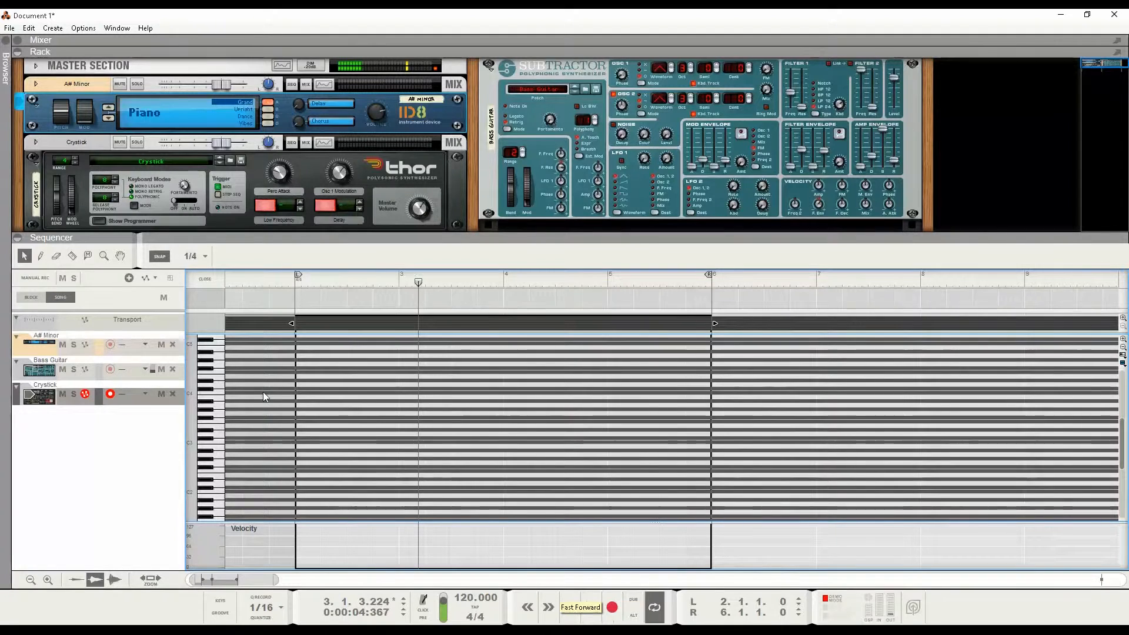
{"action": "left_click", "coordinate": [202, 256]}
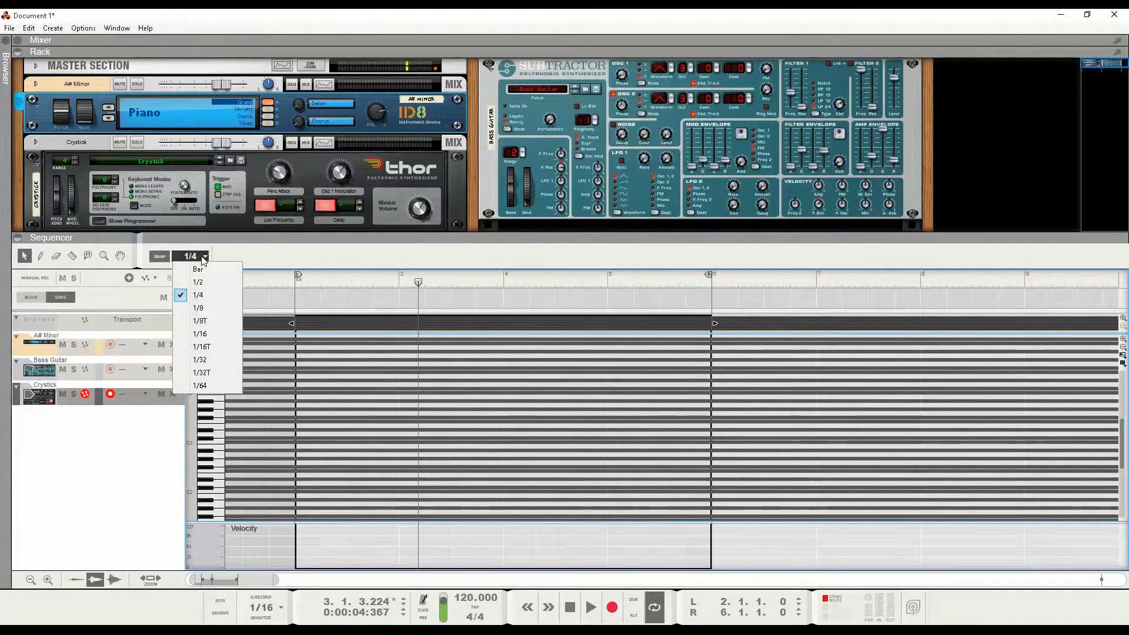
{"action": "left_click", "coordinate": [198, 307]}
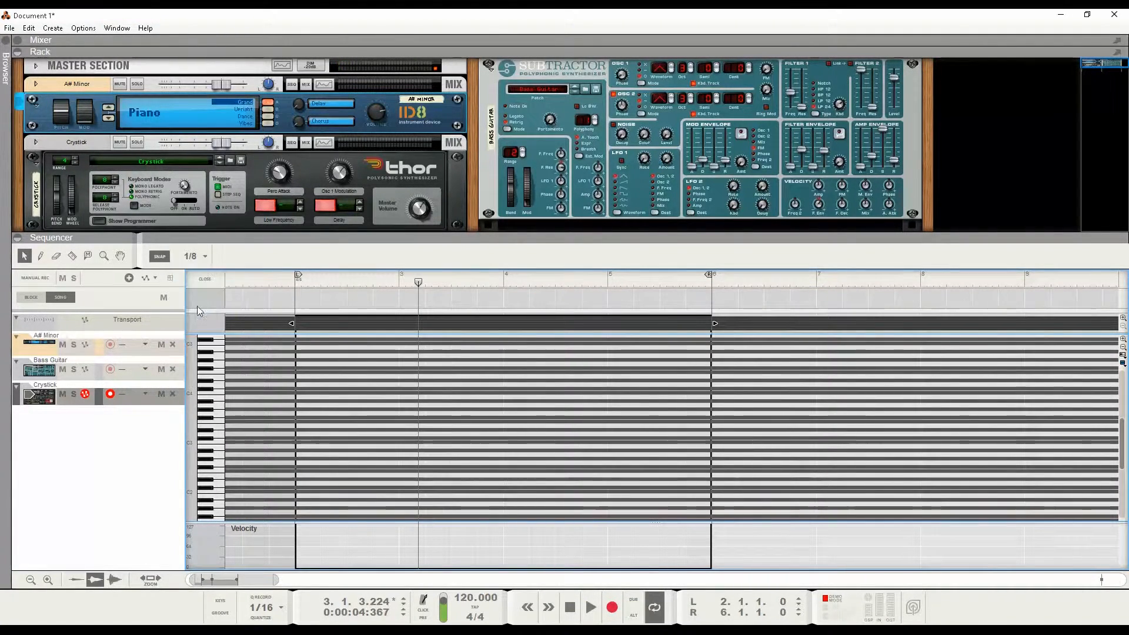
- Fill bar 2 of the Crystick clip with consecutive 1/8 notes C3, D#3, F#3, F3, G#3, F#3, D#3 and F3
{"action": "left_click", "coordinate": [302, 516]}
{"action": "left_click_drag", "start_coordinate": [304, 517], "coordinate": [305, 500]}
{"action": "left_click_drag", "start_coordinate": [305, 461], "coordinate": [305, 443]}
{"action": "left_click", "coordinate": [314, 429]}
{"action": "left_click", "coordinate": [328, 418]}
{"action": "left_click", "coordinate": [340, 422]}
{"action": "left_click", "coordinate": [352, 409]}
{"action": "left_click", "coordinate": [365, 418]}
{"action": "left_click", "coordinate": [379, 429]}
{"action": "left_click", "coordinate": [391, 421]}
- Fill bar 3 with 1/8 notes F#3, F3, F#3, G#3, D#3, F3, F#3, D#3, and play the loop from bar 2 to bar 4
{"action": "left_click", "coordinate": [405, 417]}
{"action": "left_click", "coordinate": [432, 418]}
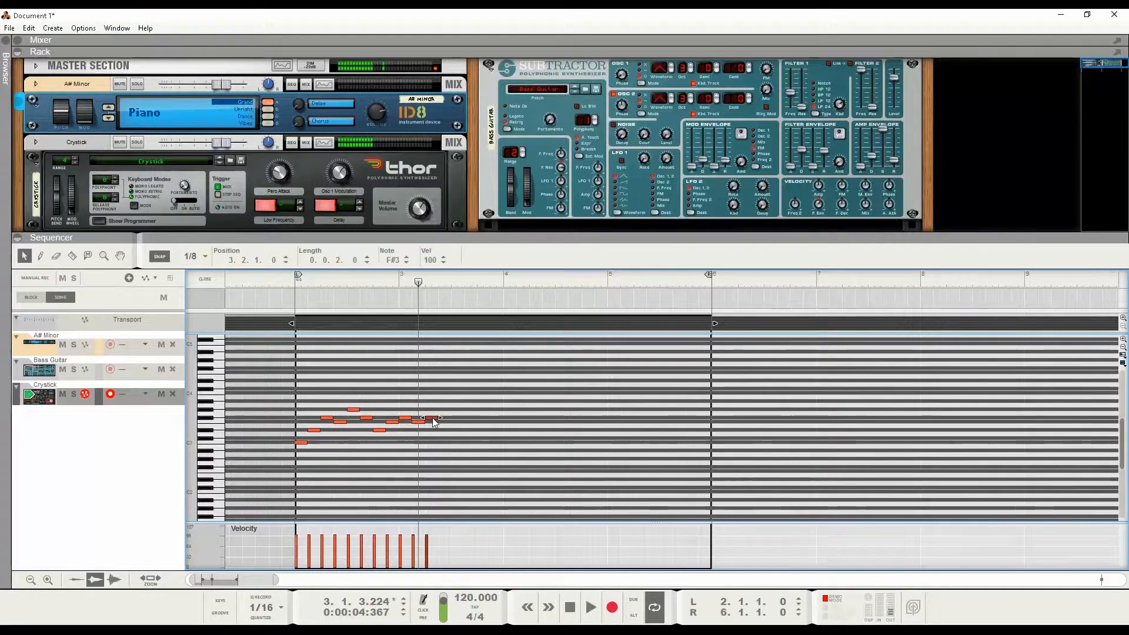
{"action": "left_click", "coordinate": [459, 426]}
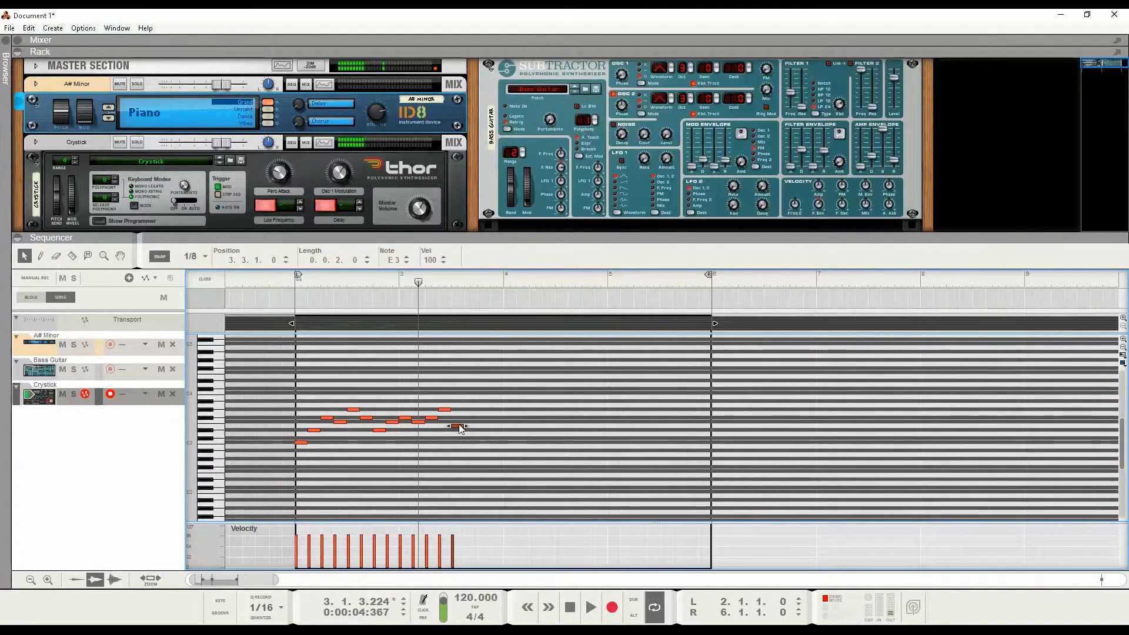
{"action": "left_click_drag", "start_coordinate": [707, 273], "coordinate": [504, 275]}
{"action": "left_click", "coordinate": [473, 421]}
{"action": "left_click", "coordinate": [485, 418]}
{"action": "left_click", "coordinate": [496, 430]}
{"action": "left_click", "coordinate": [592, 607]}
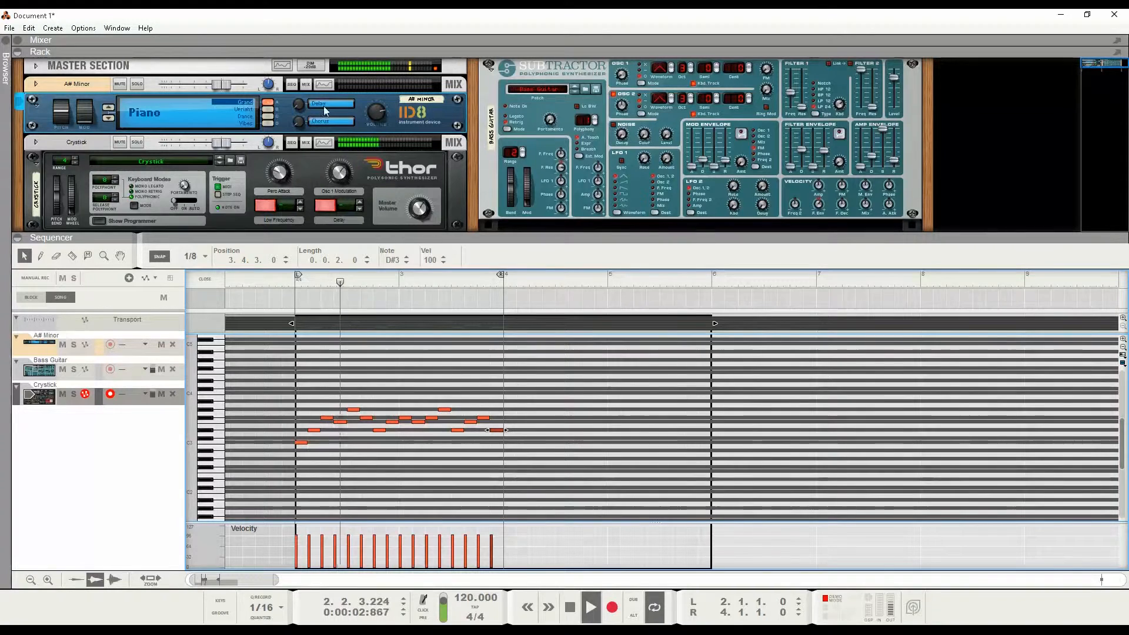
- Raise the Crystick channel level slightly and set the Bass Guitar channel level to about -2.69 dB during playback
{"action": "left_click", "coordinate": [234, 146]}
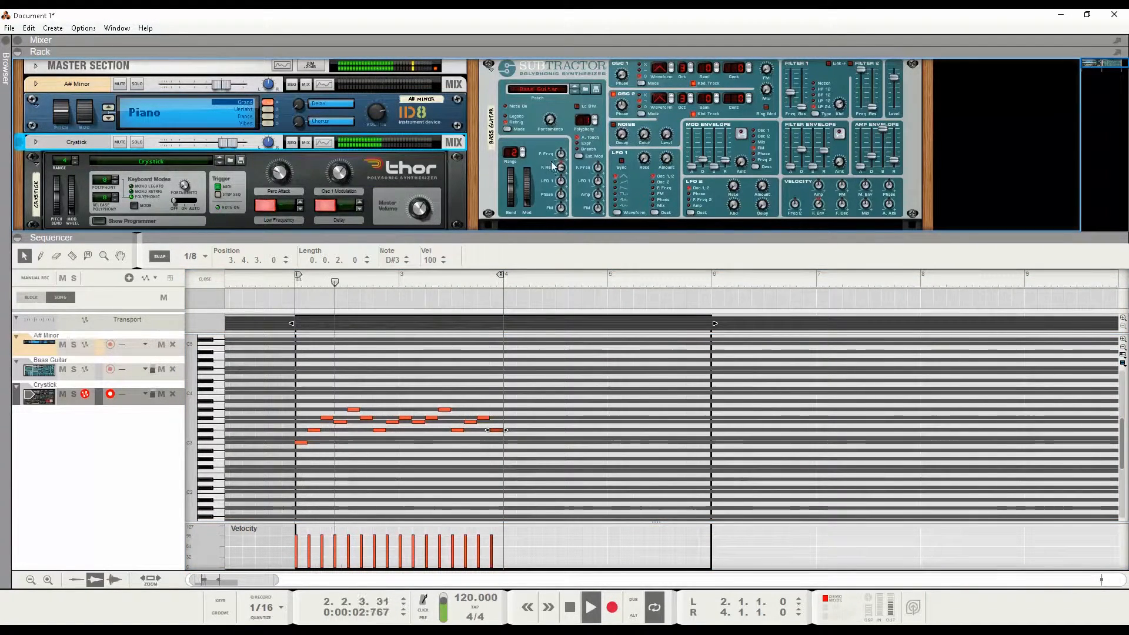
{"action": "scroll", "coordinate": [552, 166], "scroll_direction": "up", "scroll_amount": 1}
{"action": "left_click_drag", "start_coordinate": [670, 68], "coordinate": [665, 70]}
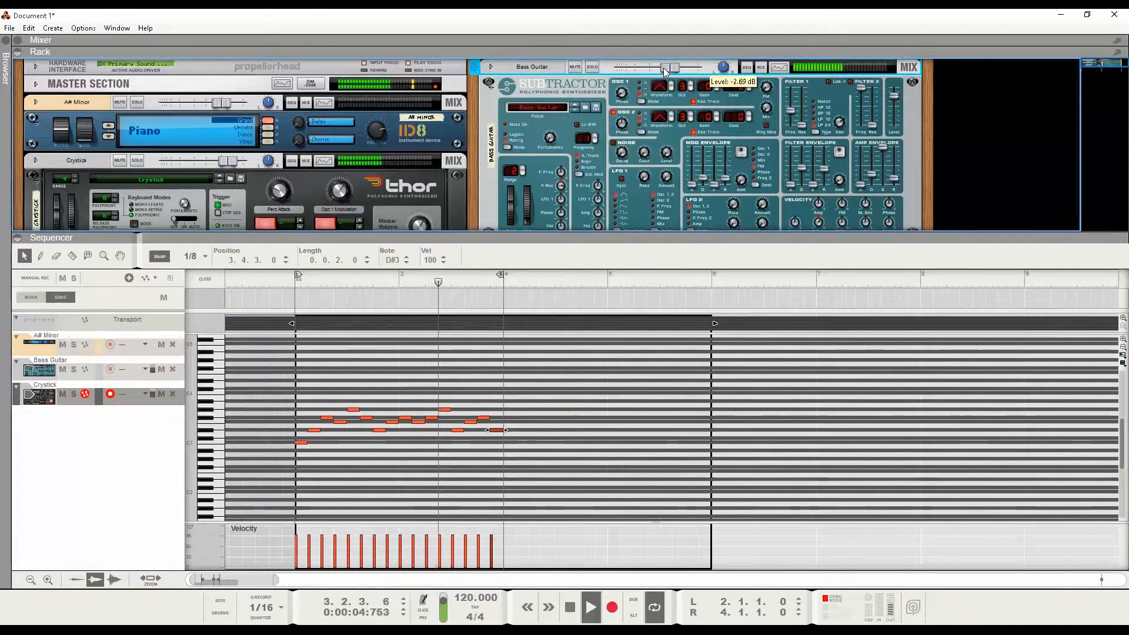
{"action": "scroll", "coordinate": [535, 336], "scroll_direction": "down", "scroll_amount": 2}
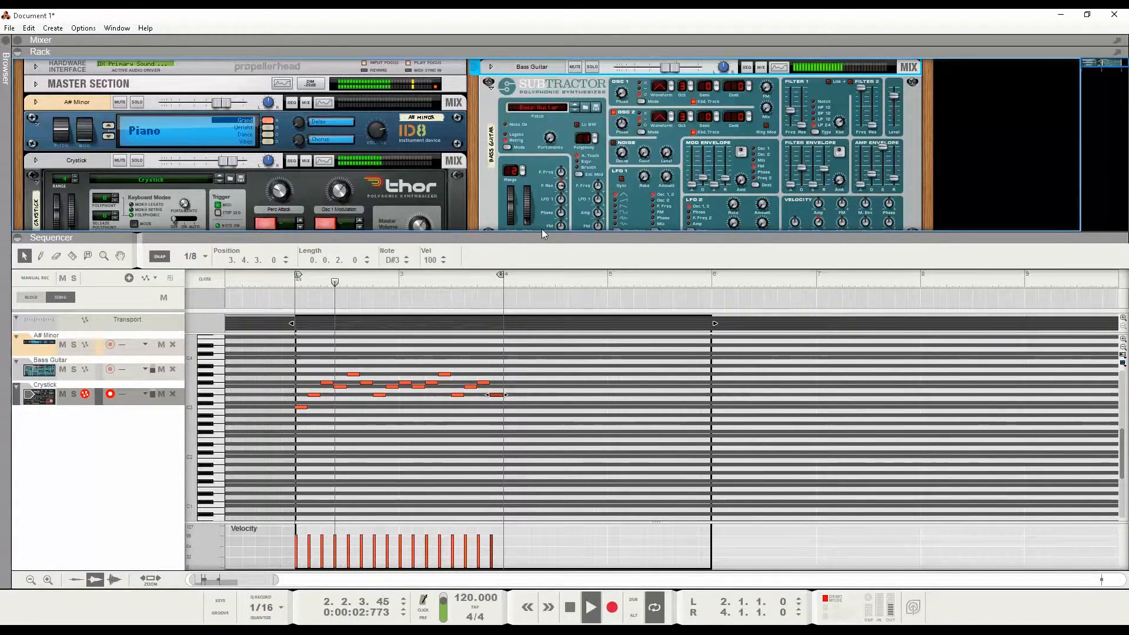
{"action": "scroll", "coordinate": [473, 143], "scroll_direction": "down", "scroll_amount": 2}
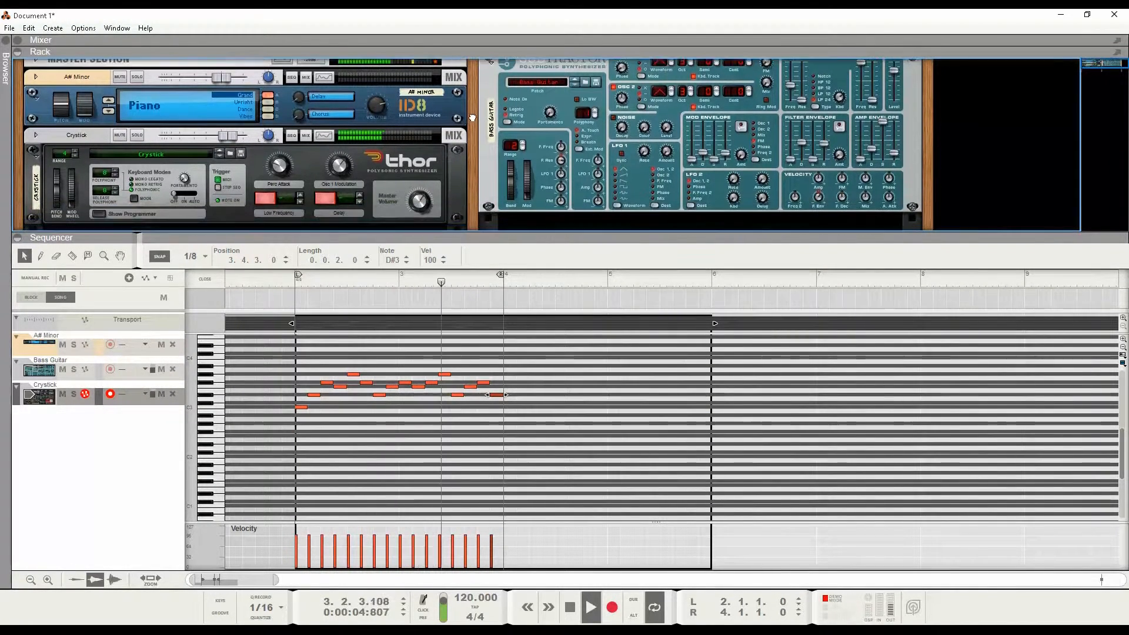
- Move the one-bar scale clip from the Crystick track to the A# Minor track and reopen the Crystick clip without the guide
{"action": "left_click", "coordinate": [205, 278]}
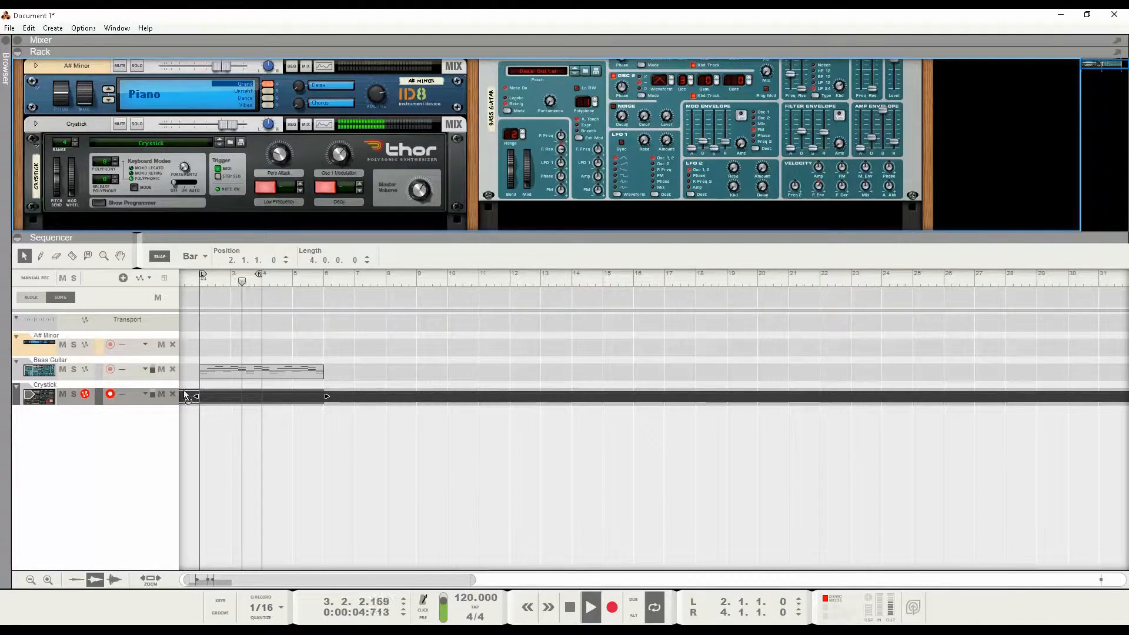
{"action": "left_click", "coordinate": [188, 350]}
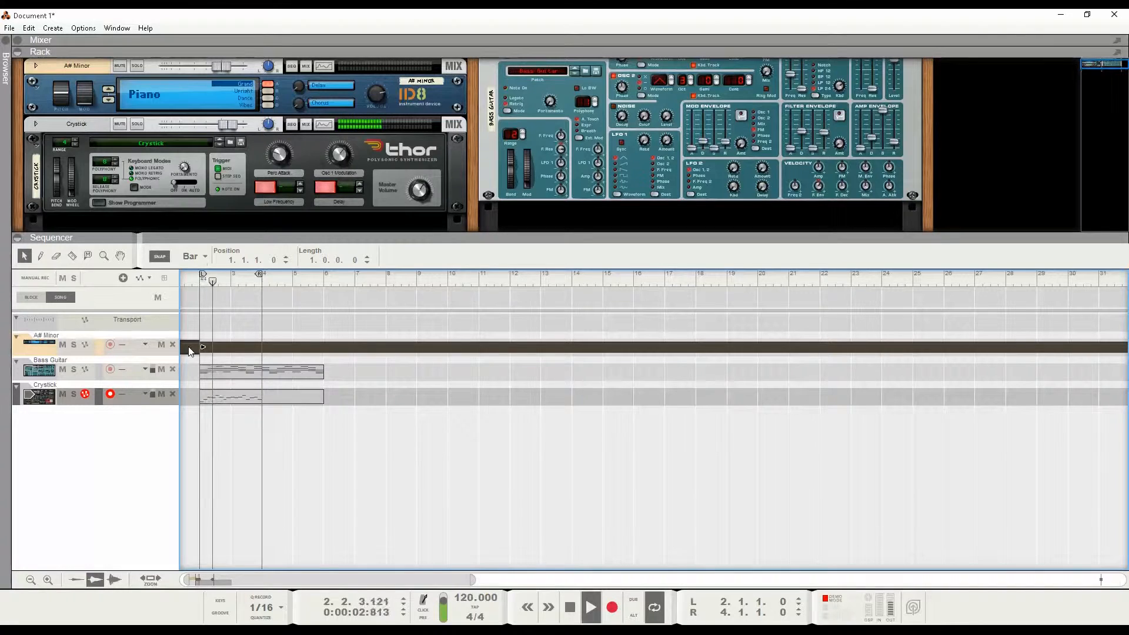
{"action": "double_click", "coordinate": [239, 399]}
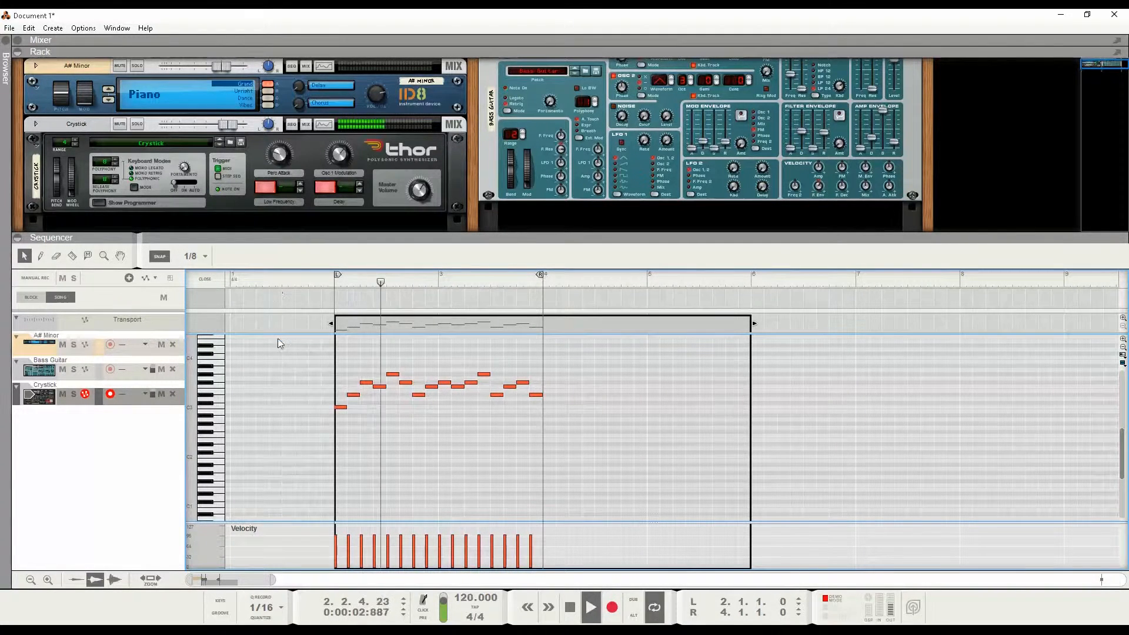
- Add low 1/8 test notes without the guide: F#2 at 2.4.3, G#2 at 3.1.3, and B2 and E2 at 3.2.1
{"action": "left_click", "coordinate": [432, 431], "text": "alt"}
{"action": "double_click", "coordinate": [468, 412]}
{"action": "double_click", "coordinate": [457, 424]}
{"action": "double_click", "coordinate": [473, 440]}
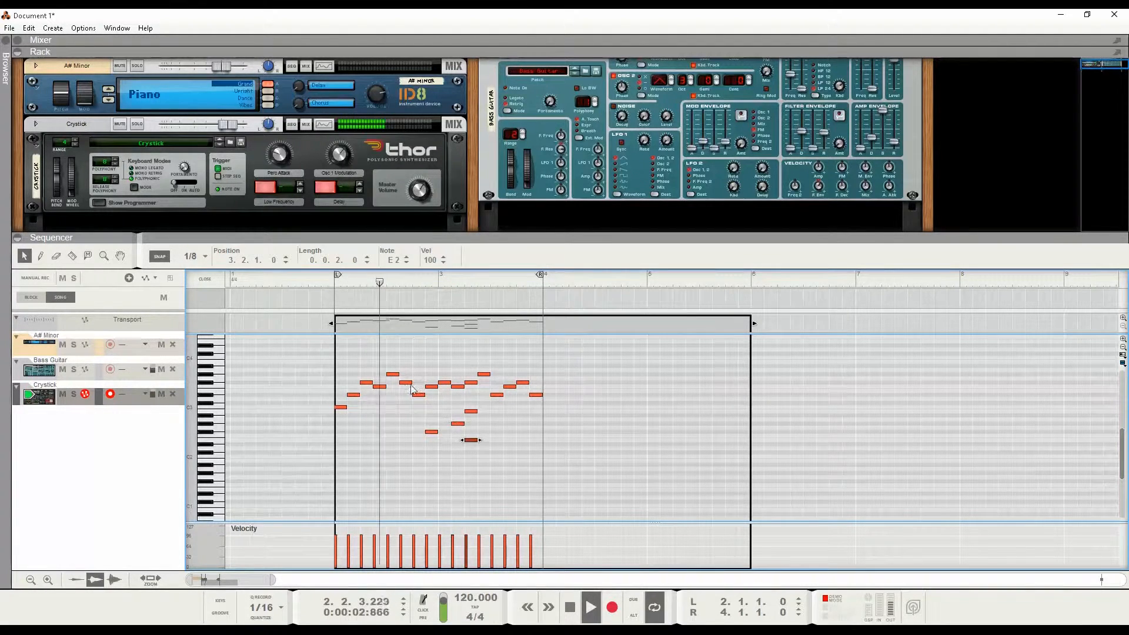
- Move the scale clip back onto the Crystick track and shift the two off-key notes at 3.2.1 to F#2 and C#3
{"action": "left_click", "coordinate": [205, 278]}
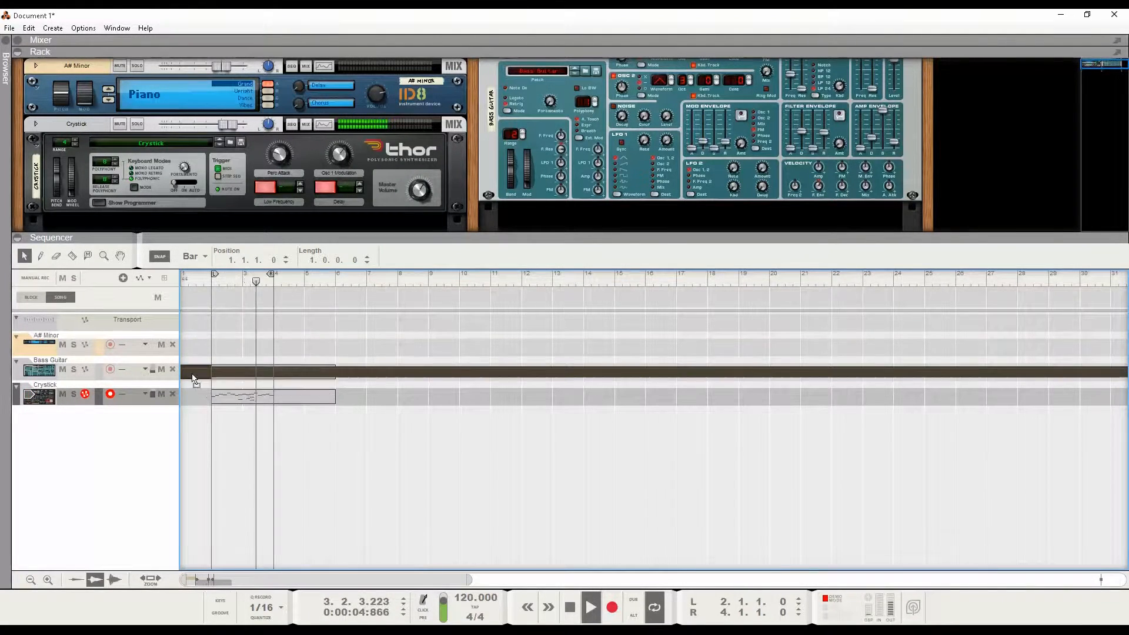
{"action": "double_click", "coordinate": [226, 396]}
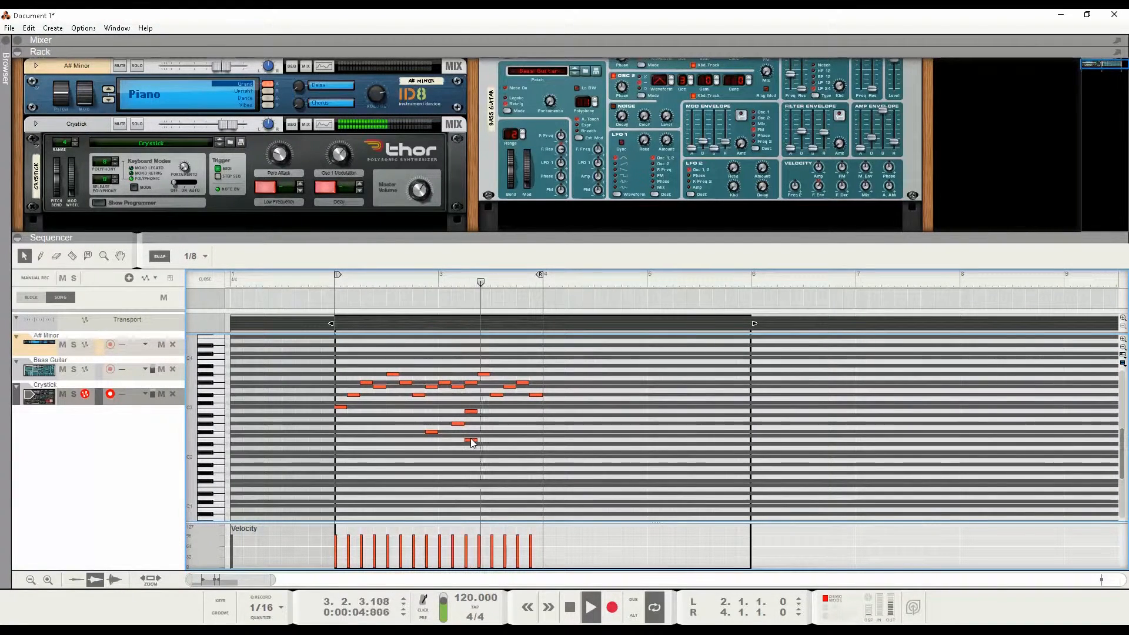
{"action": "left_click_drag", "start_coordinate": [469, 441], "coordinate": [467, 403]}
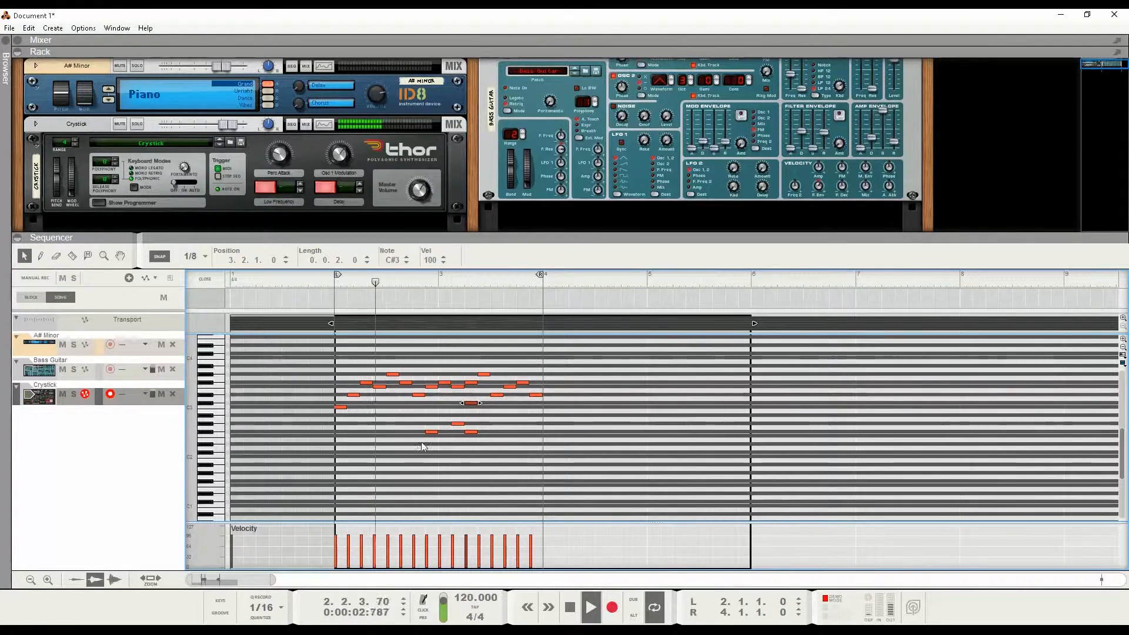
- Delete the four low test notes between 2.4.3 and 3.2.1, keeping only the original melody
{"action": "left_click_drag", "start_coordinate": [408, 410], "coordinate": [476, 445]}
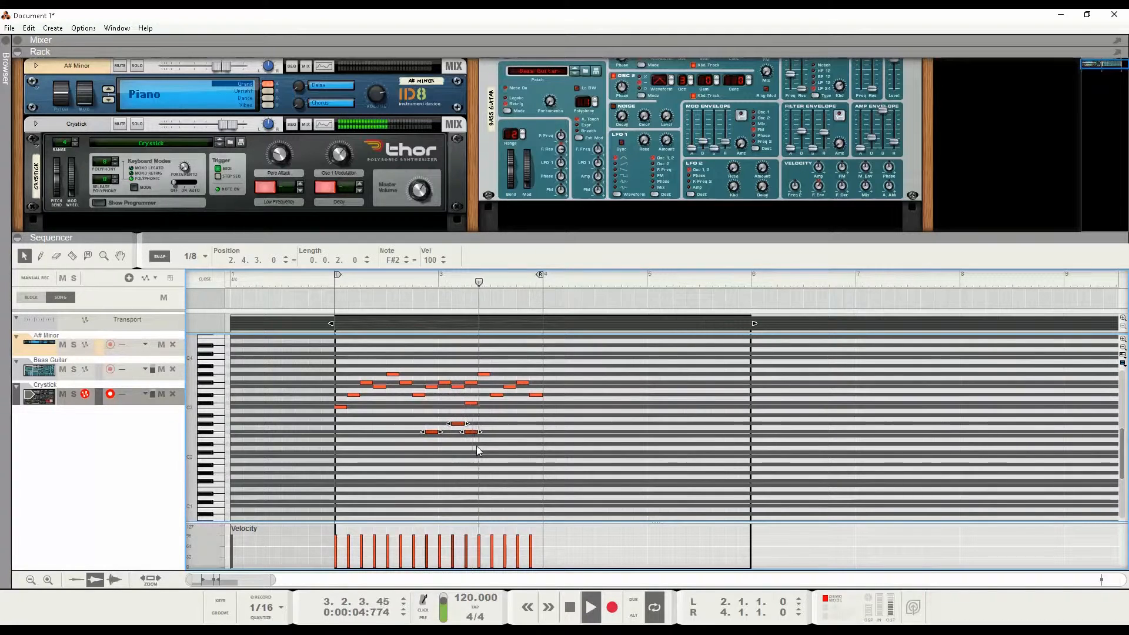
{"action": "key", "text": "Delete"}
{"action": "left_click", "coordinate": [470, 403]}
{"action": "key", "text": "Delete"}
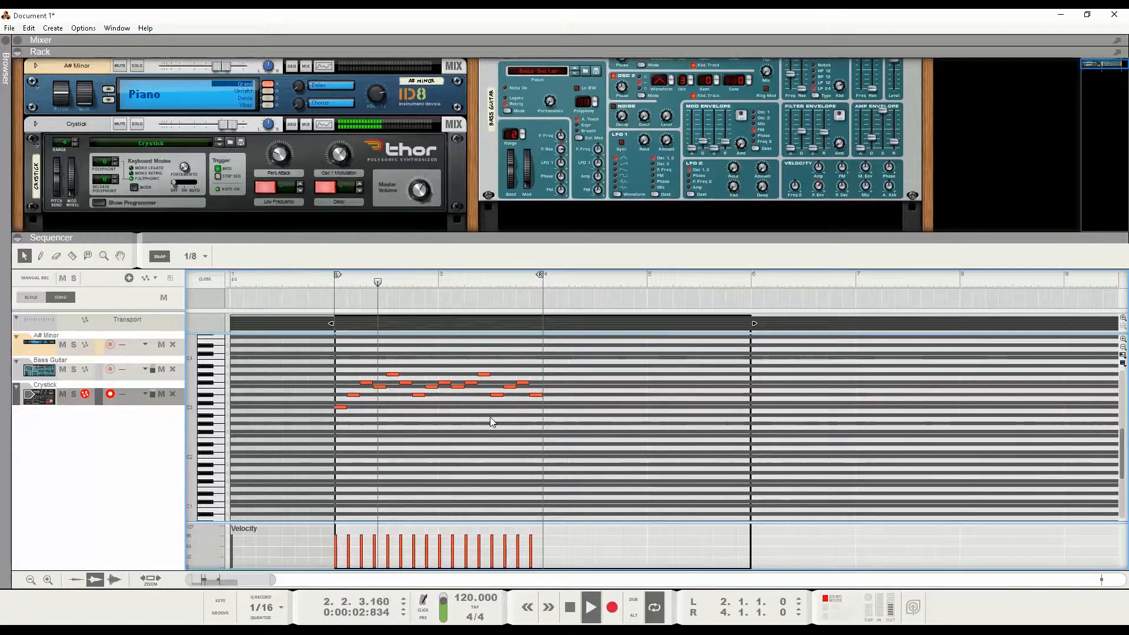
- Return the one-bar scale clip to the A# Minor track to view the Crystick notes without the guide, and stop playback
{"action": "left_click", "coordinate": [207, 277]}
{"action": "double_click", "coordinate": [188, 348]}
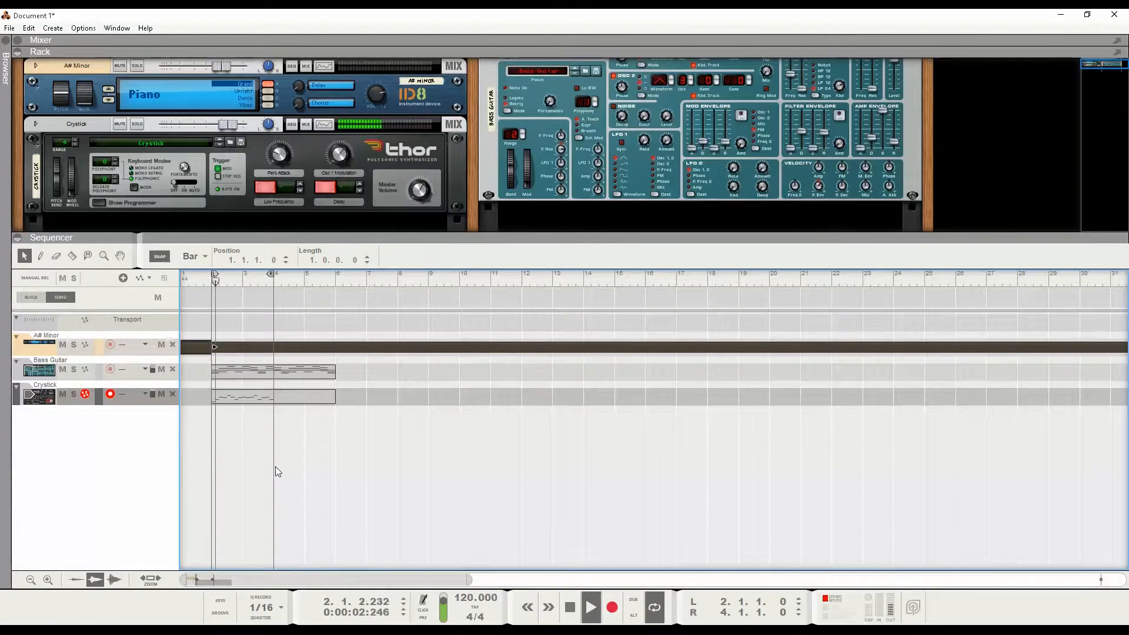
{"action": "double_click", "coordinate": [265, 399]}
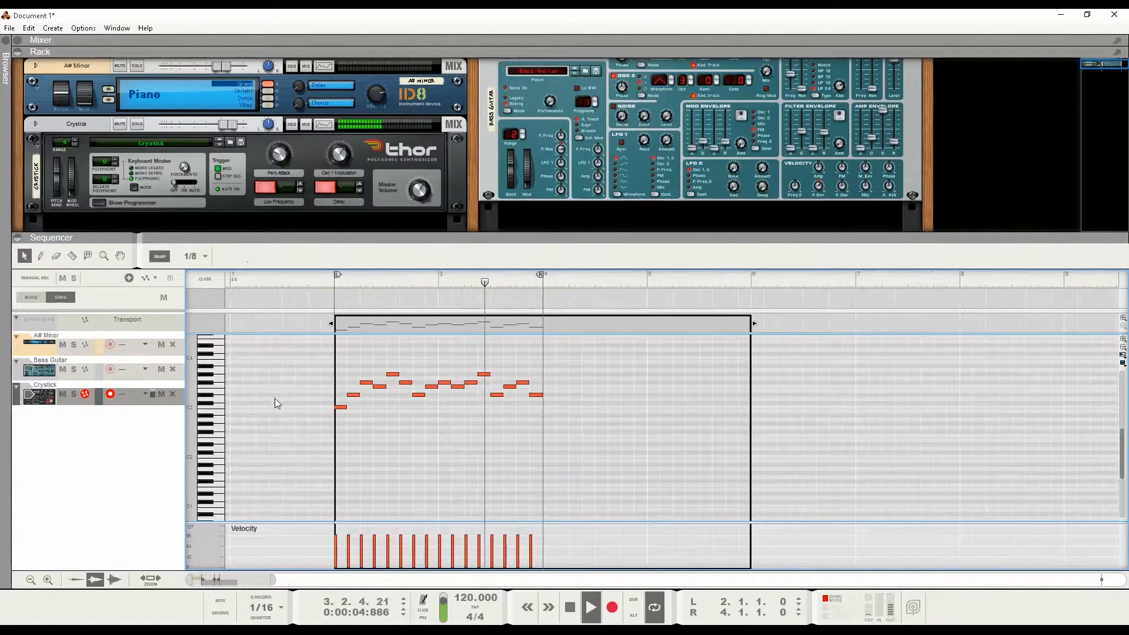
{"action": "left_click", "coordinate": [206, 279]}
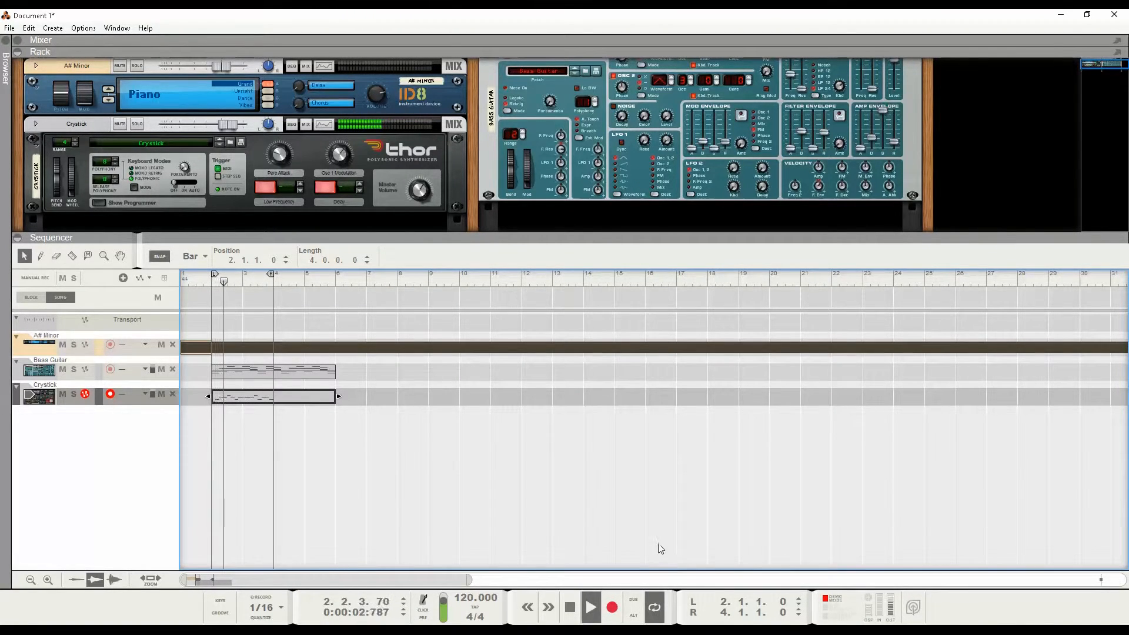
{"action": "left_click", "coordinate": [569, 611]}
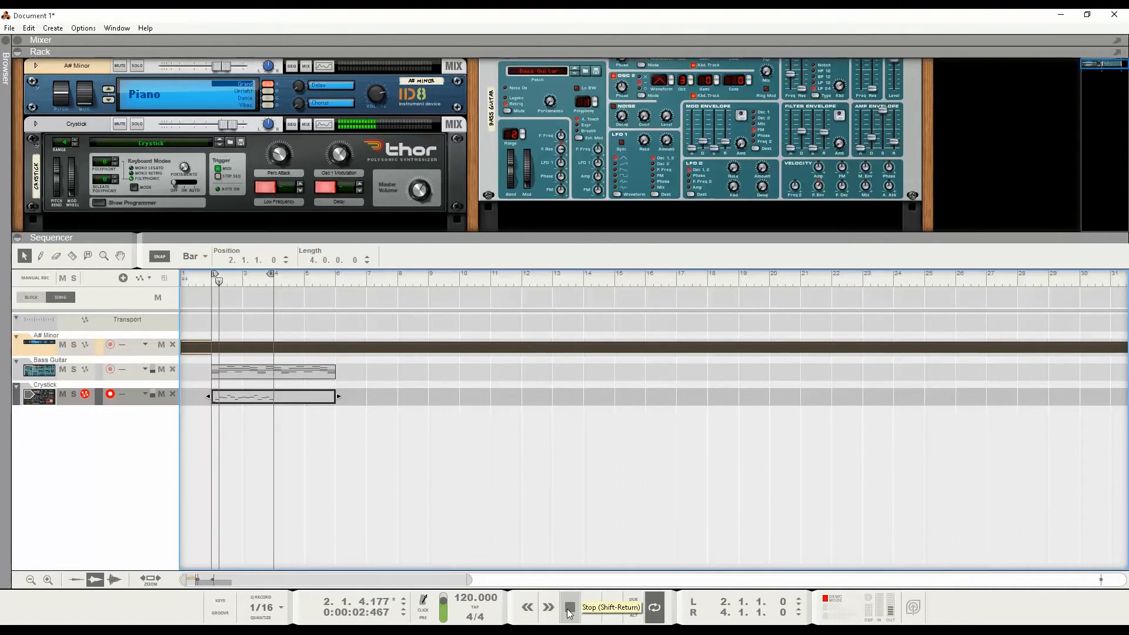